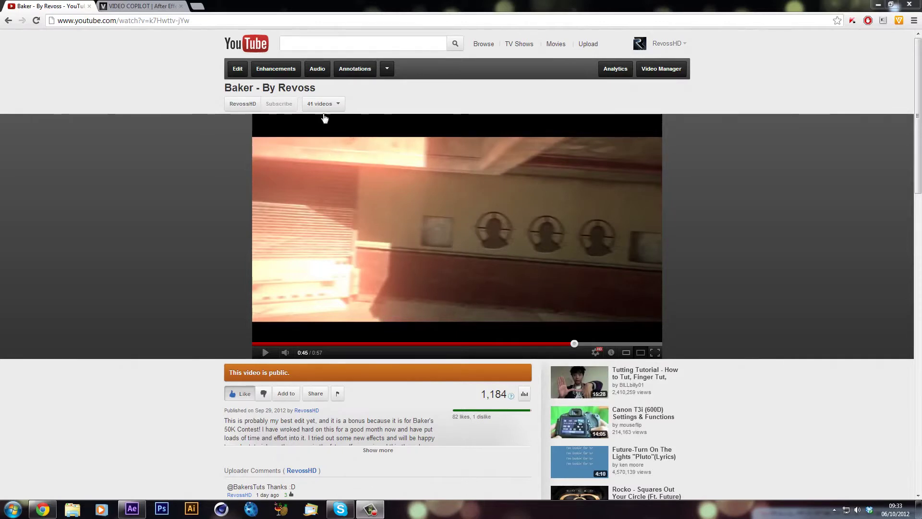
Replay the finished edit around 0:45–0:47, where three crosshair headshot targets hit the wall.
{"action": "left_click", "coordinate": [448, 262]}
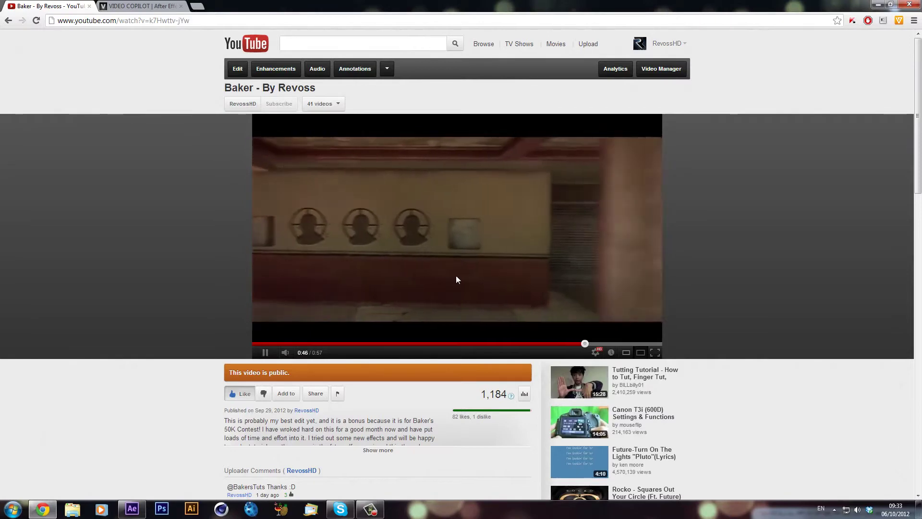
{"action": "left_click", "coordinate": [496, 272]}
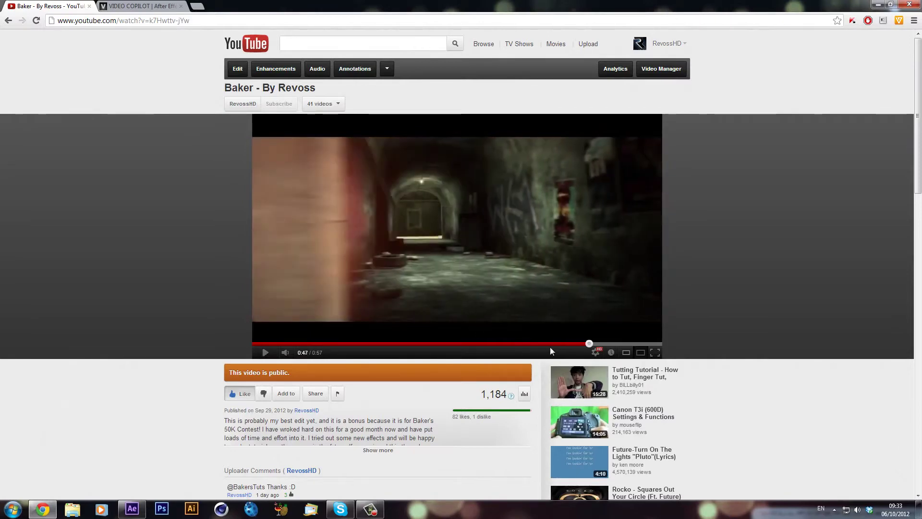
{"action": "left_click", "coordinate": [575, 344]}
{"action": "left_click", "coordinate": [556, 265]}
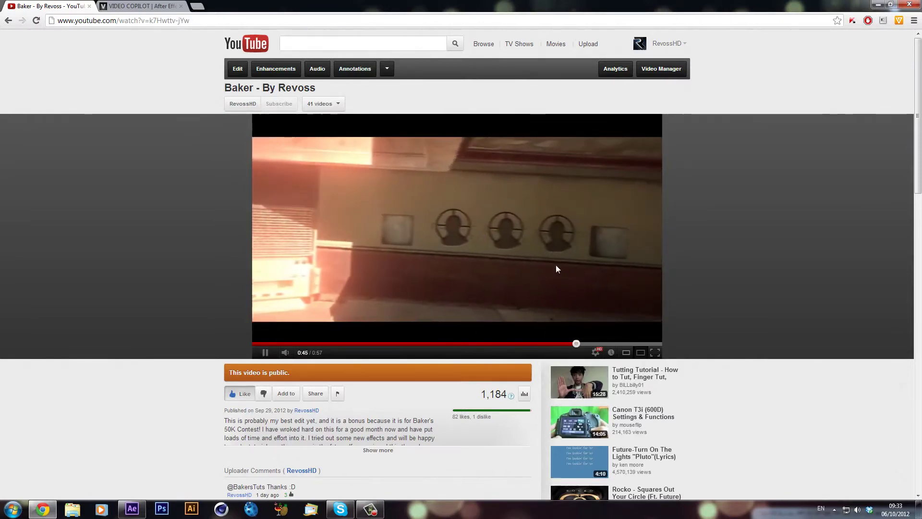
{"action": "left_click", "coordinate": [496, 261]}
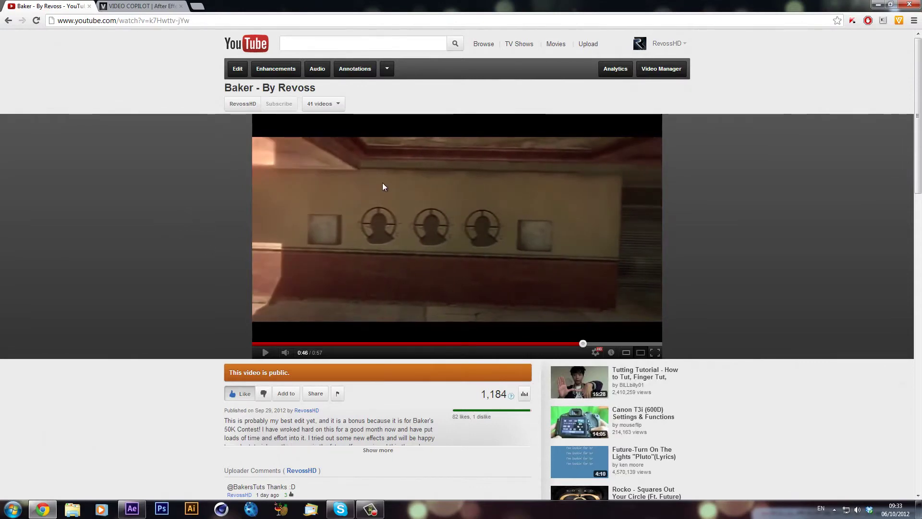
Switch to the Video Copilot tab showing the '116. Procedural Crumble' tutorial page.
{"action": "key", "text": "ctrl+Tab"}
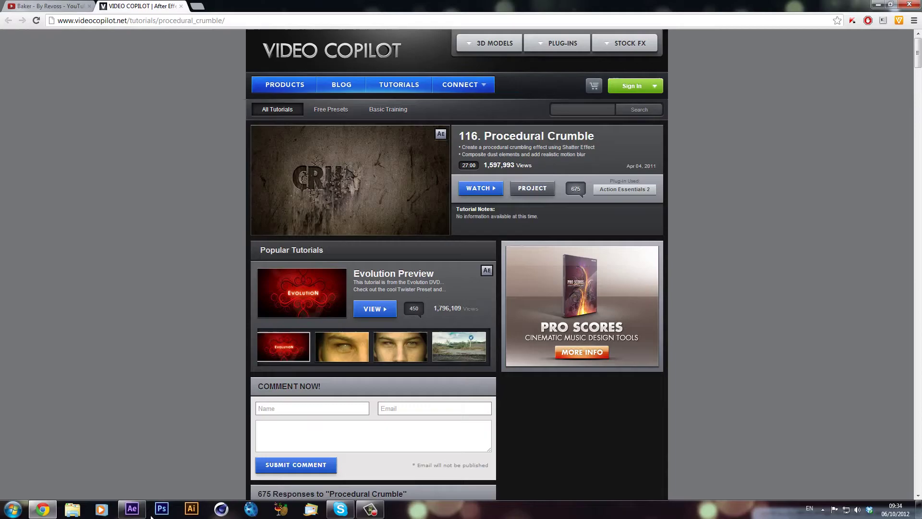
Import Crumble_Tutorial Download.aep from the Baker 50K > Crumble folder and dismiss the missing-font alert.
{"action": "left_click", "coordinate": [133, 509]}
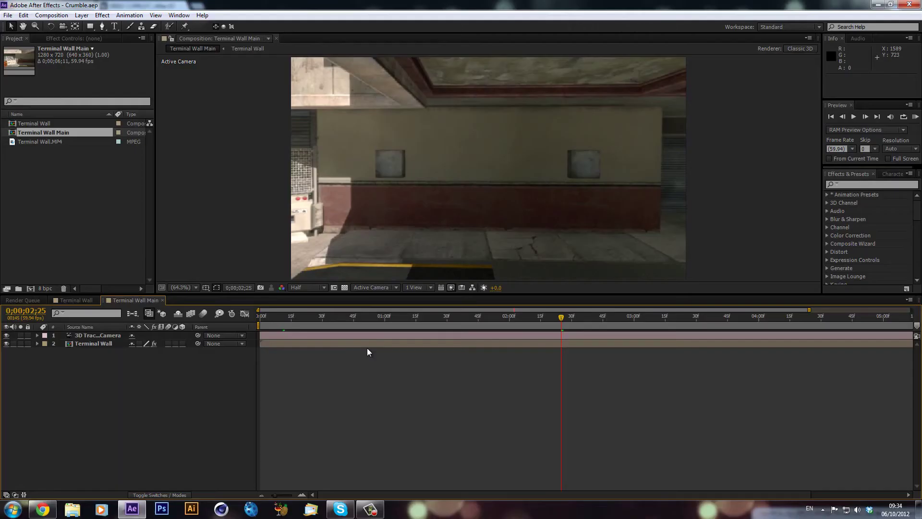
{"action": "double_click", "coordinate": [25, 178]}
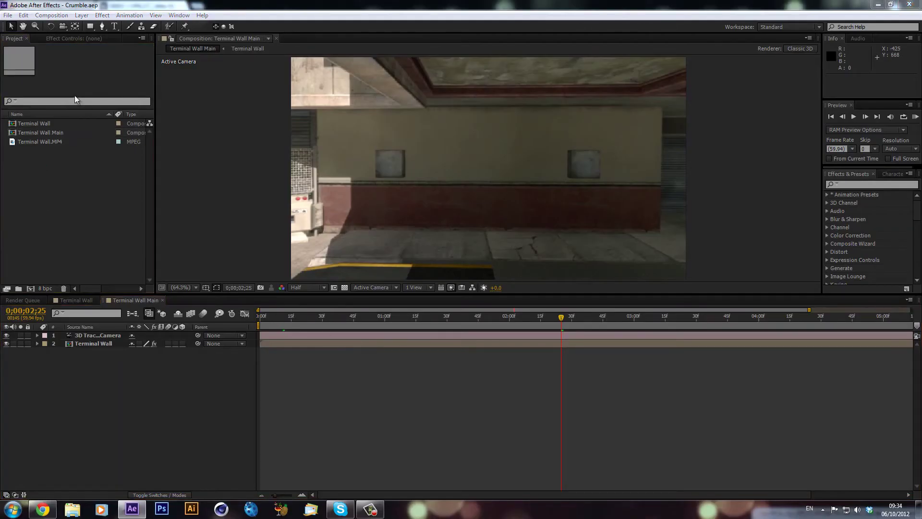
{"action": "left_click", "coordinate": [198, 44]}
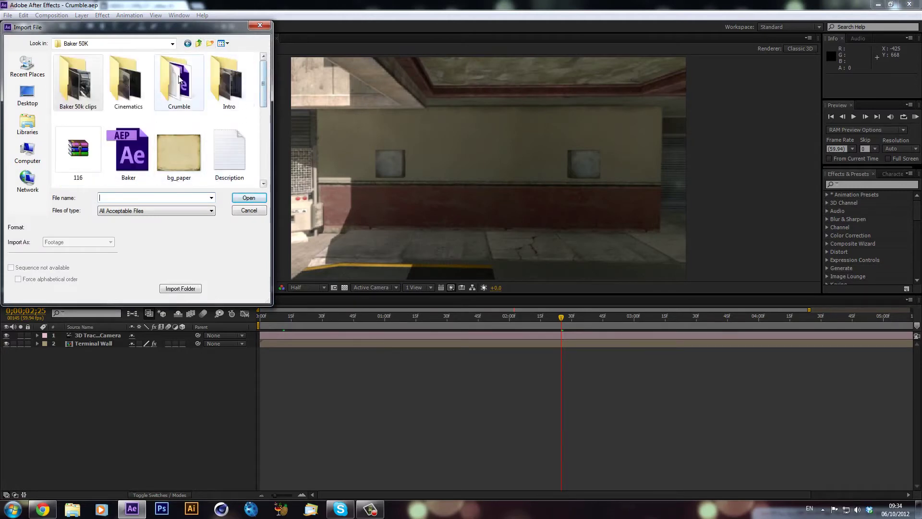
{"action": "double_click", "coordinate": [162, 92]}
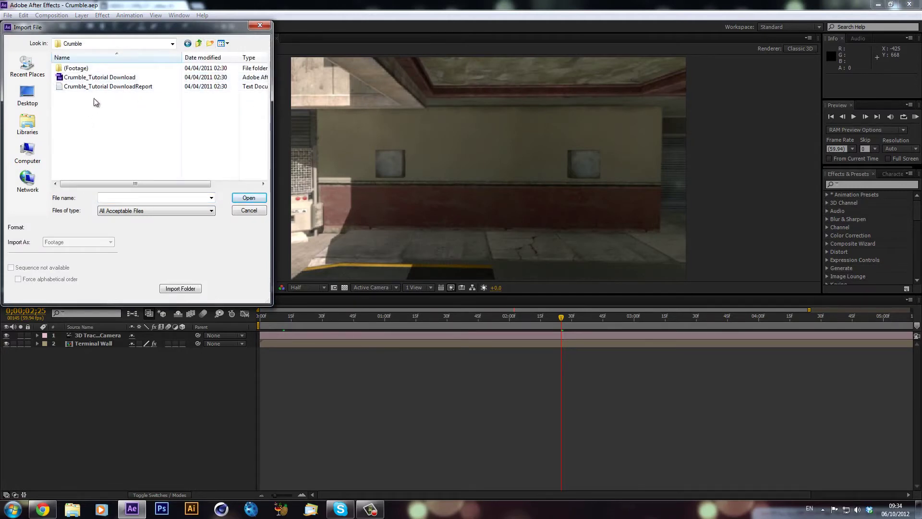
{"action": "left_click", "coordinate": [106, 82]}
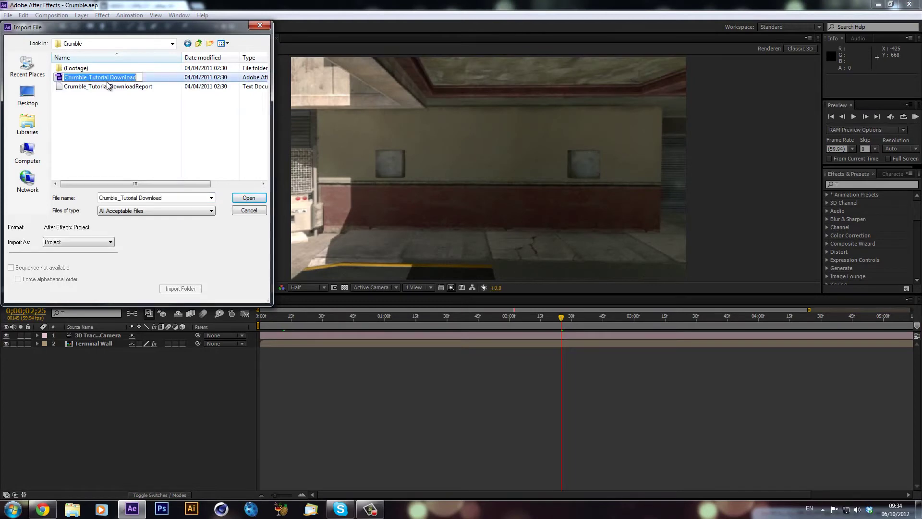
{"action": "left_click", "coordinate": [249, 198]}
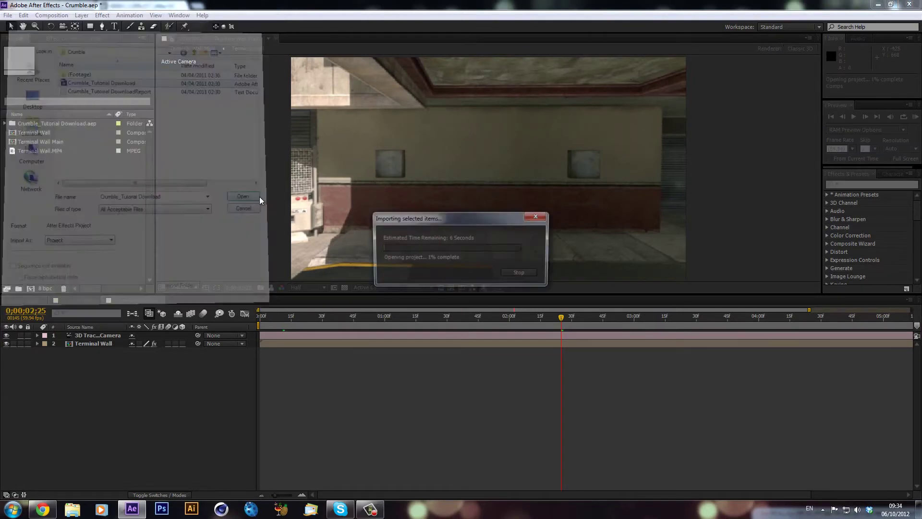
{"action": "left_click", "coordinate": [522, 267]}
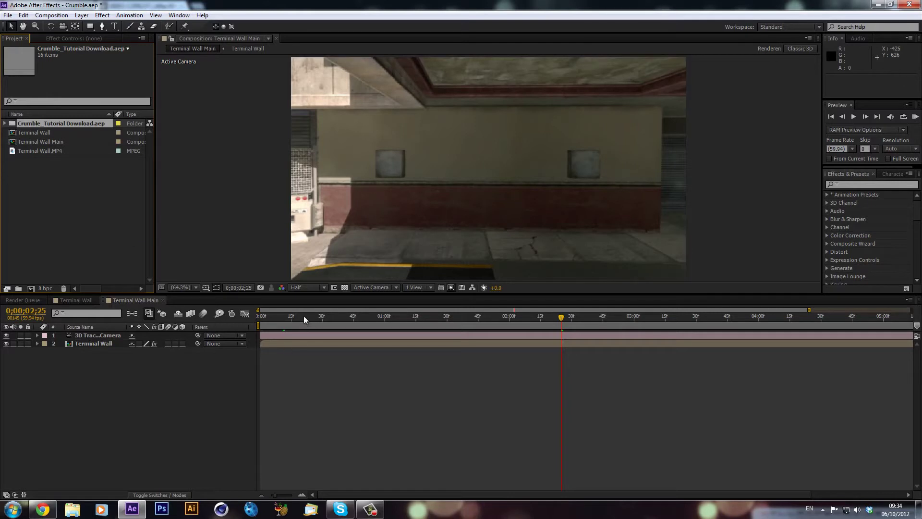
Scrub the Terminal Wall Main timeline to check the tracked wall and select the 3D Tracker Camera layer.
{"action": "left_click", "coordinate": [291, 317]}
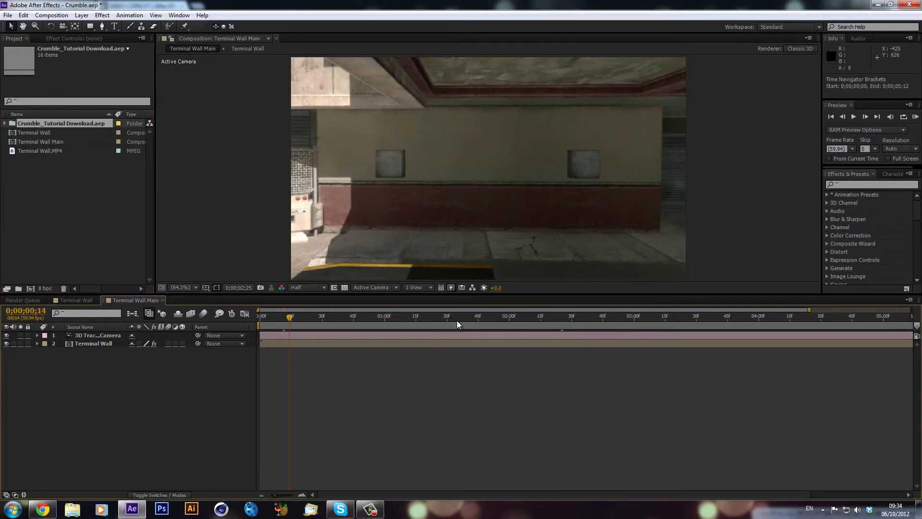
{"action": "left_click", "coordinate": [415, 322]}
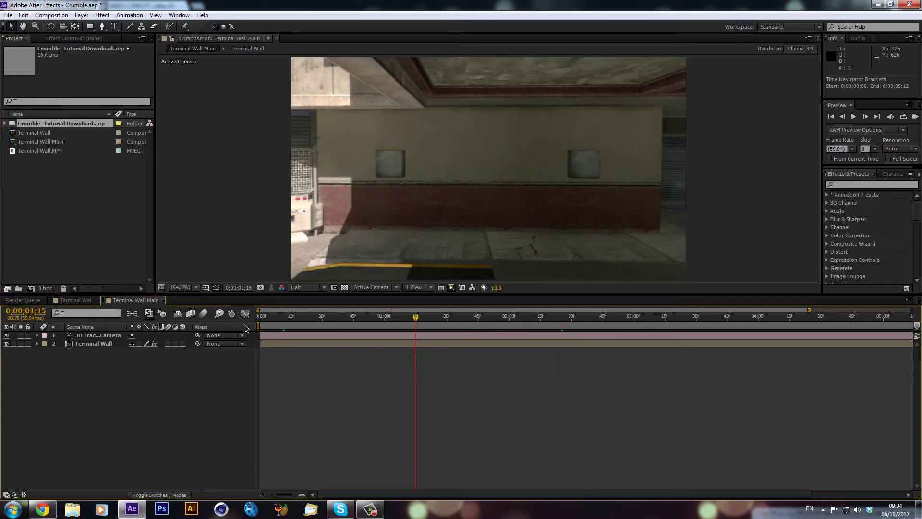
{"action": "left_click", "coordinate": [94, 334]}
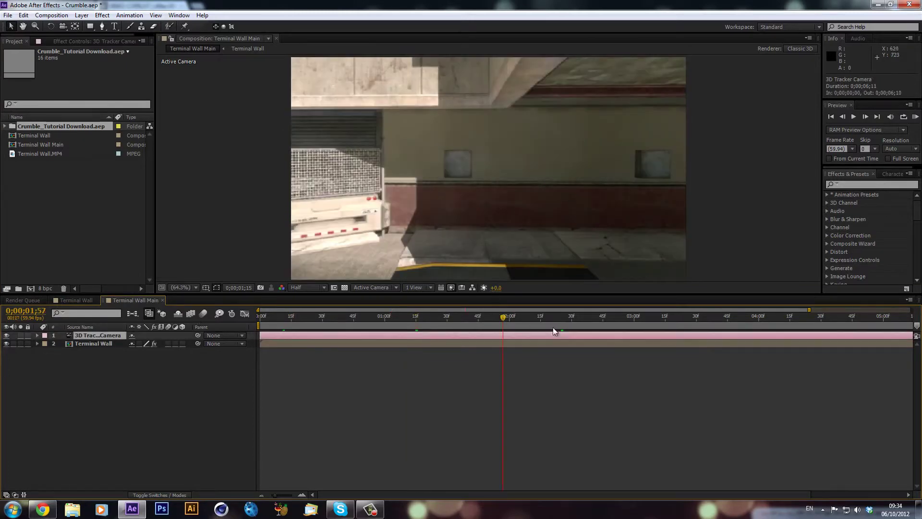
{"action": "left_click", "coordinate": [580, 329]}
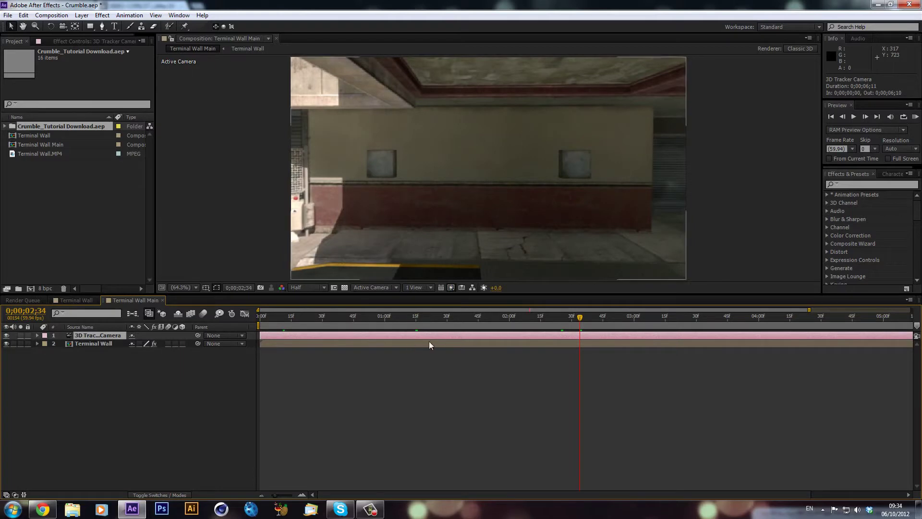
{"action": "left_click_drag", "start_coordinate": [451, 323], "coordinate": [576, 320]}
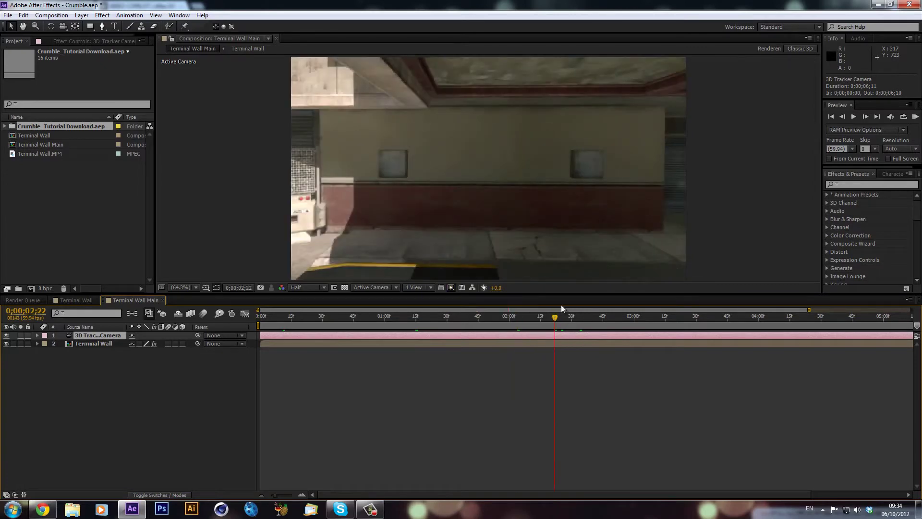
Expand the Crumble_Tutorial Download.aep folder in the Project panel to show its contents.
{"action": "left_click", "coordinate": [48, 197]}
{"action": "left_click", "coordinate": [72, 129]}
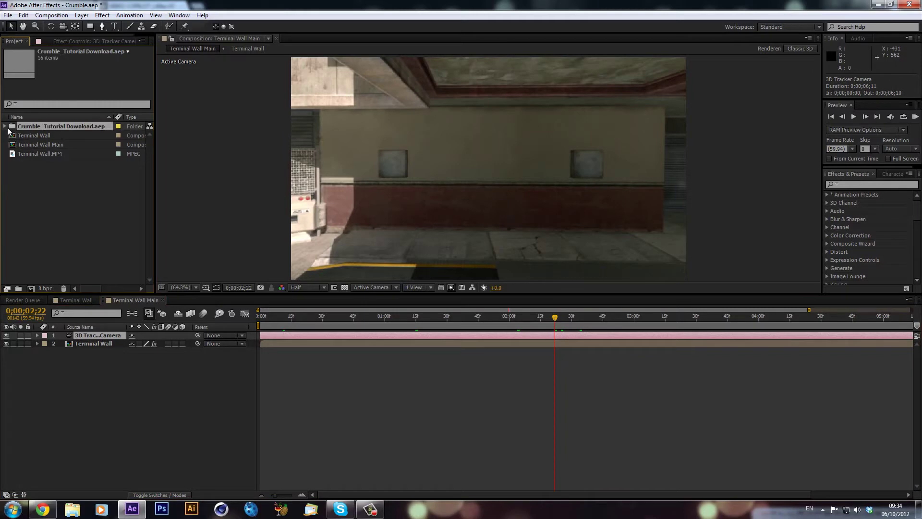
{"action": "left_click", "coordinate": [5, 126]}
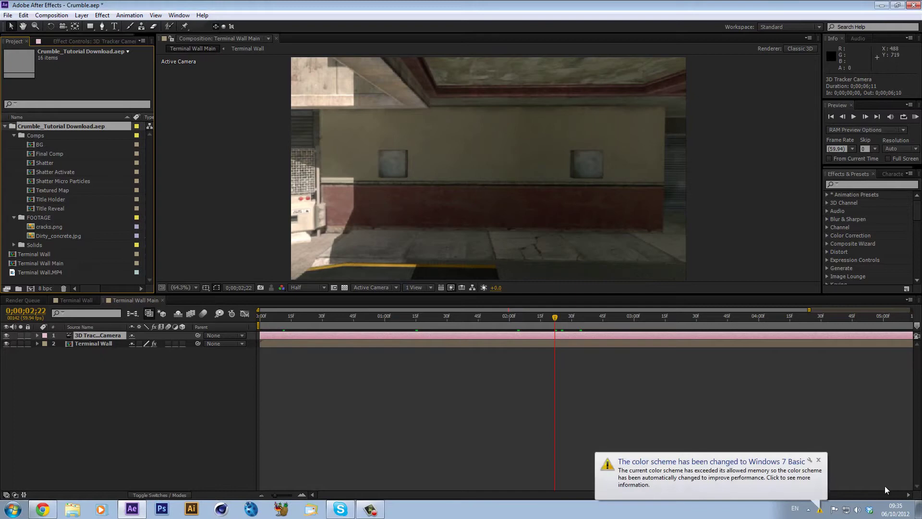
{"action": "left_click", "coordinate": [818, 460]}
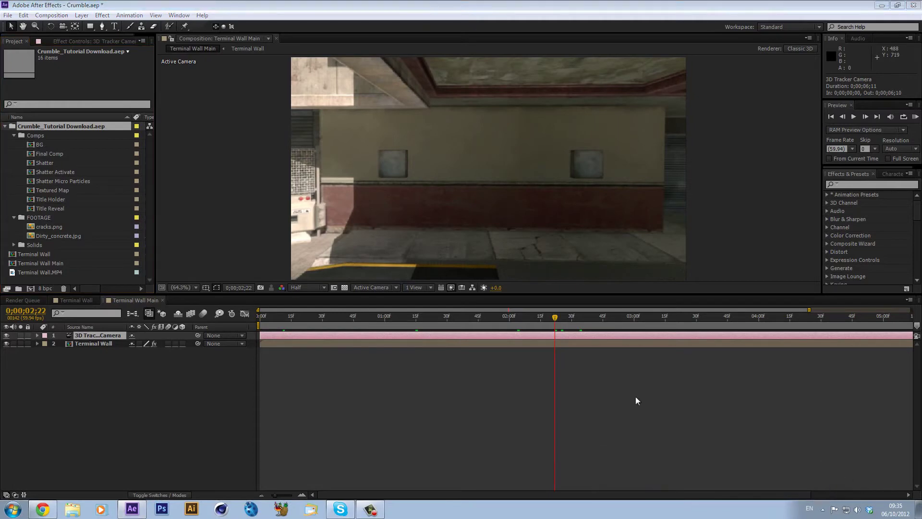
Open the BG comp and change its size from 960 × 540 to 1280 × 720.
{"action": "double_click", "coordinate": [43, 145]}
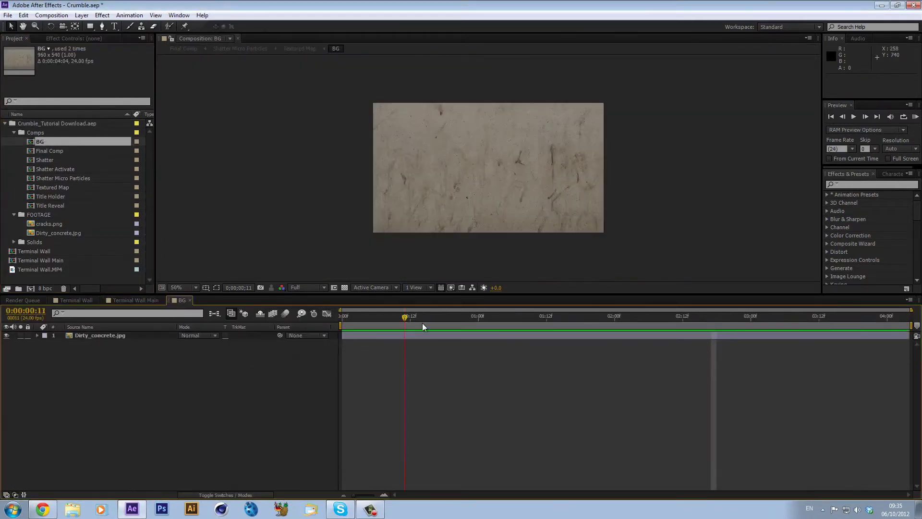
{"action": "key", "text": "Home"}
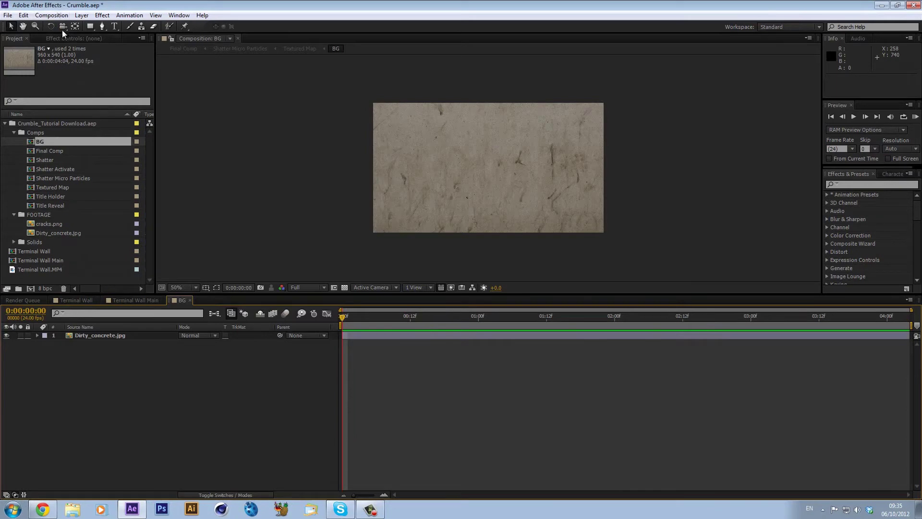
{"action": "left_click", "coordinate": [51, 15]}
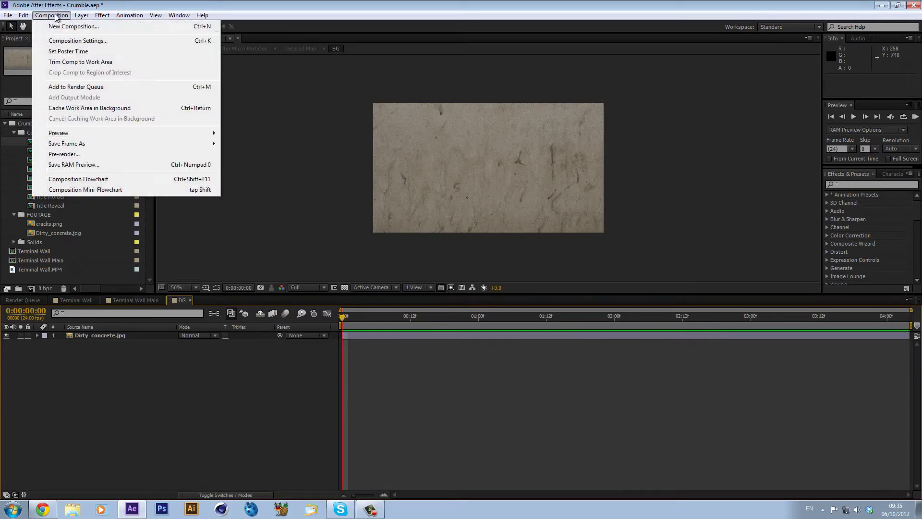
{"action": "left_click", "coordinate": [78, 41]}
{"action": "left_click", "coordinate": [406, 205]}
{"action": "left_click", "coordinate": [406, 205]}
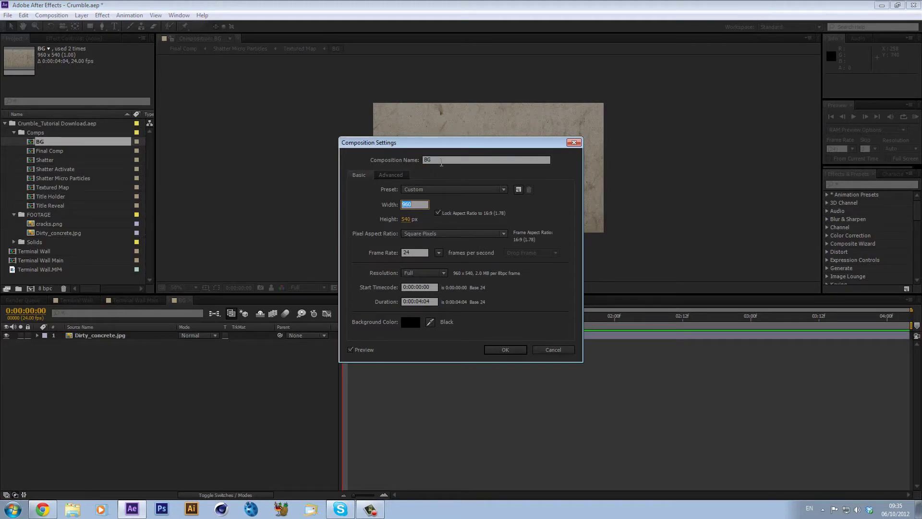
{"action": "type", "text": "1280"}
{"action": "left_click", "coordinate": [505, 350]}
Replace BG's Dirty_concrete.jpg layer with the Terminal Wall comp.
{"action": "left_click_drag", "start_coordinate": [383, 326], "coordinate": [411, 327]}
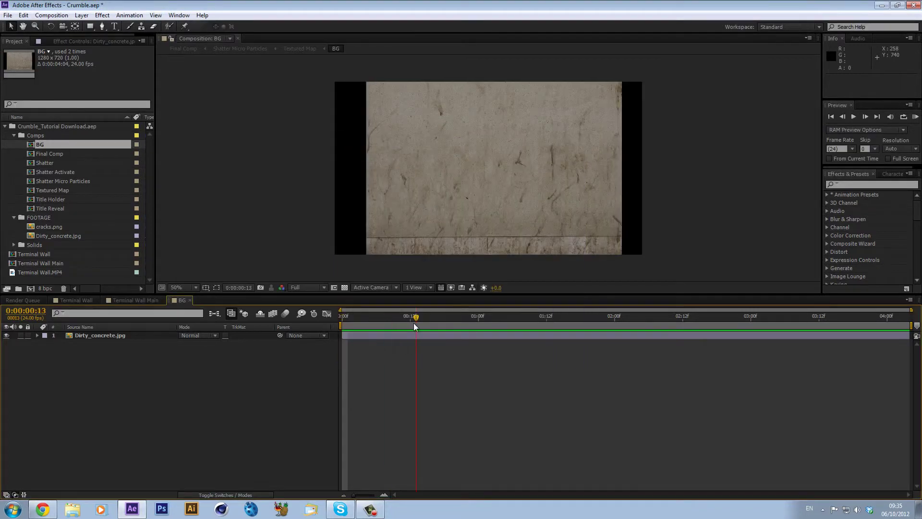
{"action": "left_click", "coordinate": [103, 336]}
{"action": "key", "text": "Delete"}
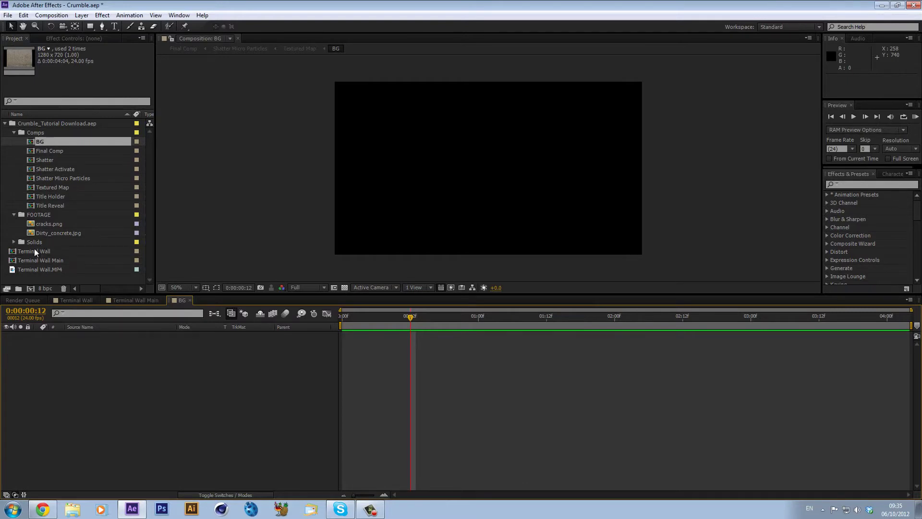
{"action": "left_click_drag", "start_coordinate": [35, 252], "coordinate": [491, 379]}
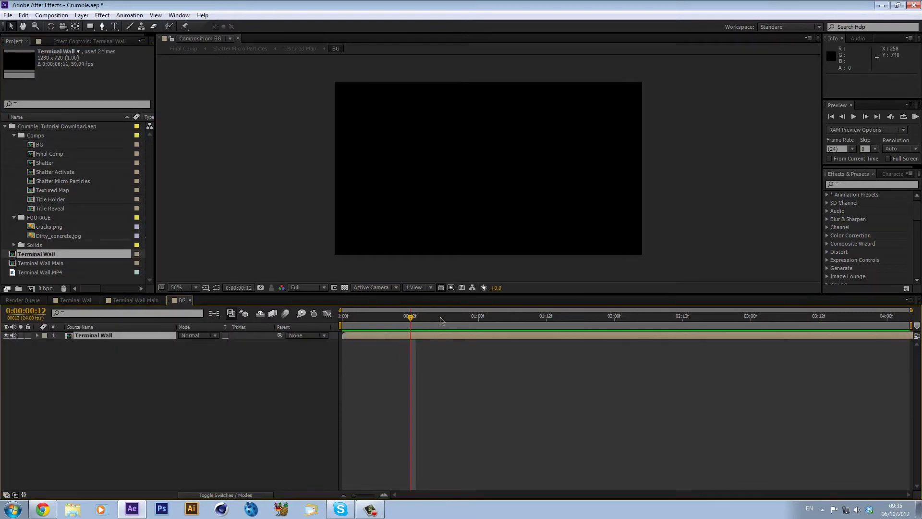
Scrub the BG footage, compare it with Terminal Wall Main, then deselect the Terminal Wall layer.
{"action": "left_click", "coordinate": [507, 318]}
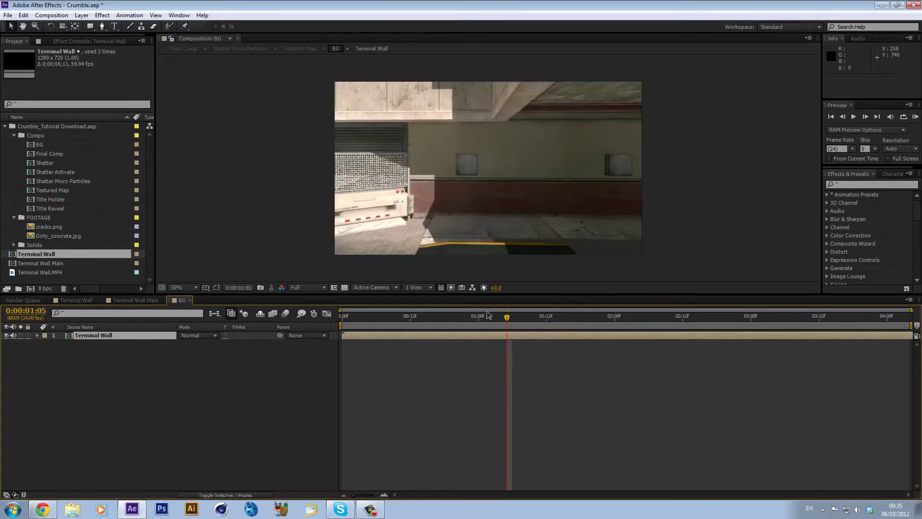
{"action": "left_click_drag", "start_coordinate": [507, 317], "coordinate": [757, 329]}
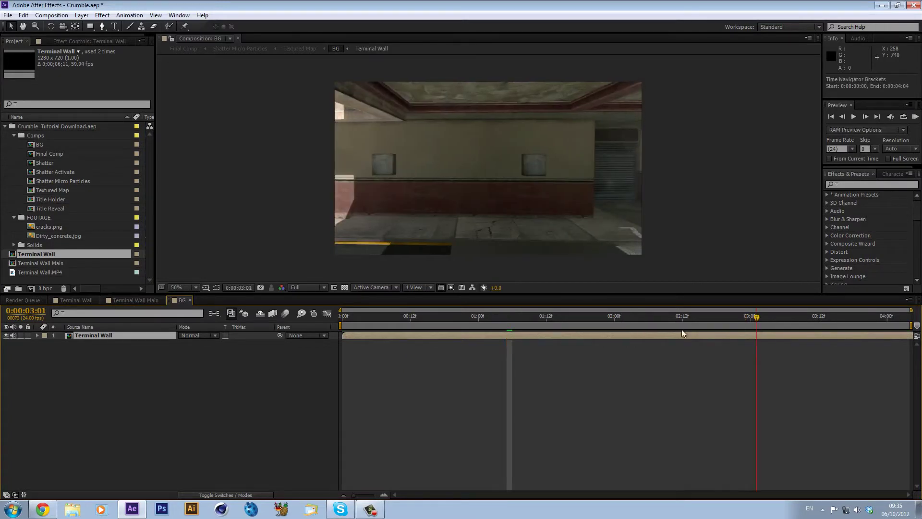
{"action": "left_click", "coordinate": [523, 318]}
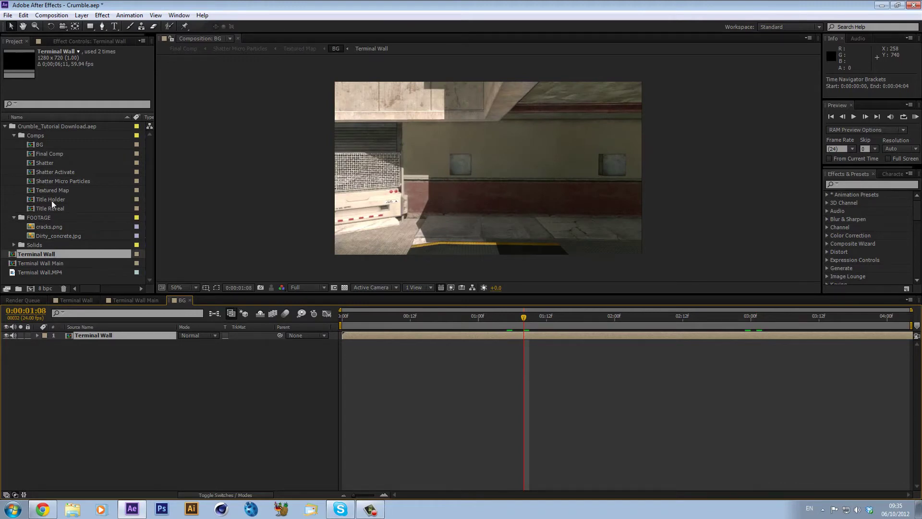
{"action": "left_click", "coordinate": [135, 300]}
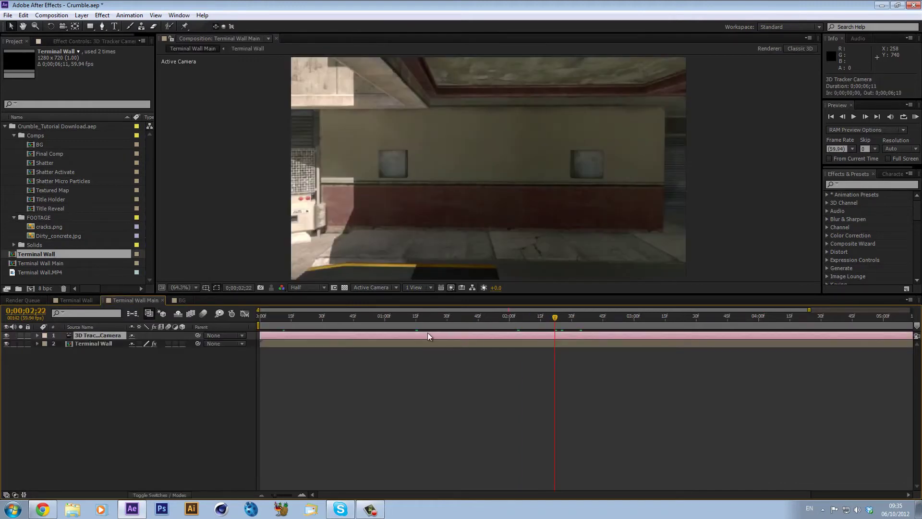
{"action": "left_click", "coordinate": [185, 300]}
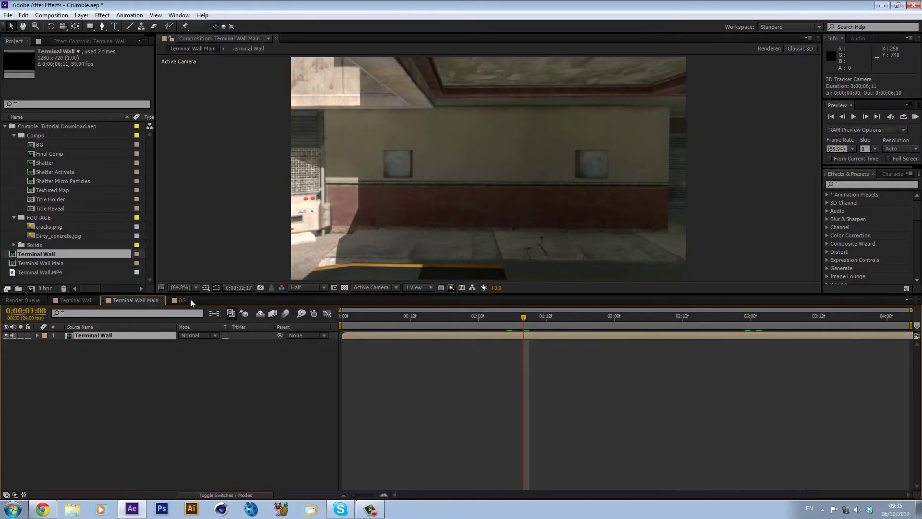
{"action": "left_click", "coordinate": [154, 301]}
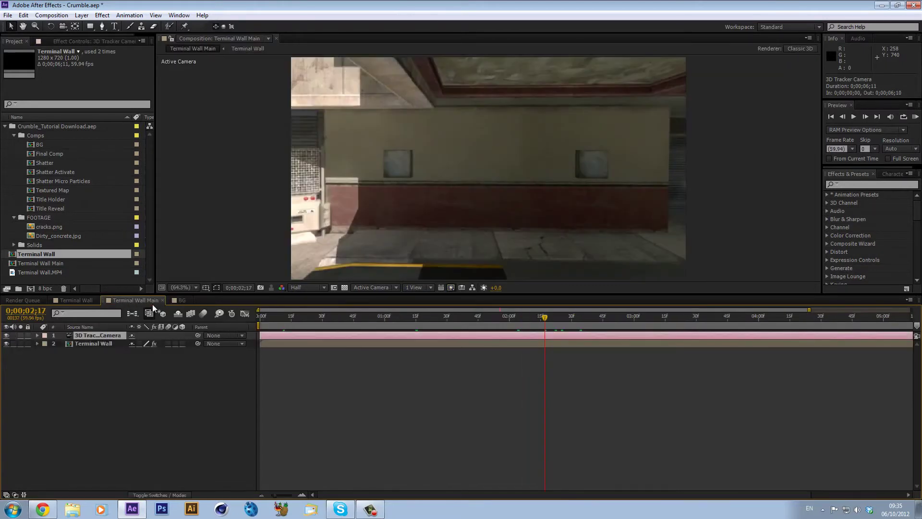
{"action": "left_click", "coordinate": [180, 300]}
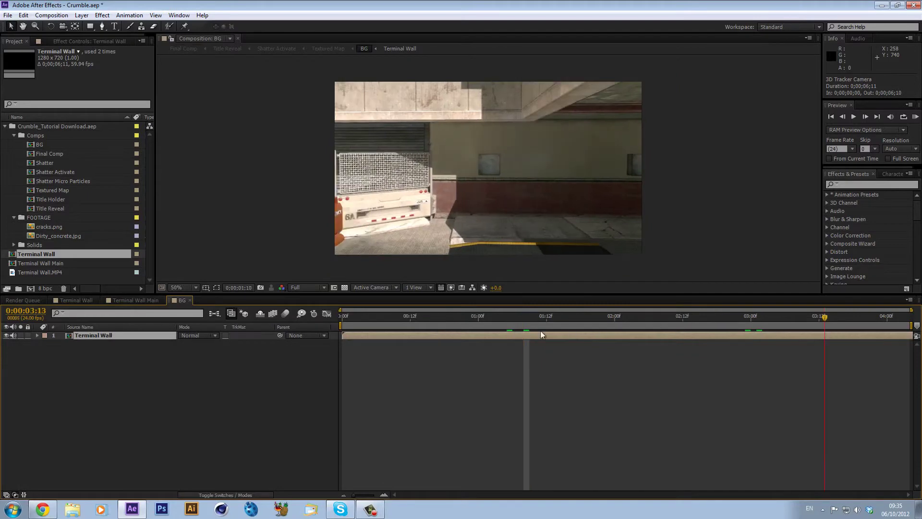
{"action": "left_click", "coordinate": [96, 424]}
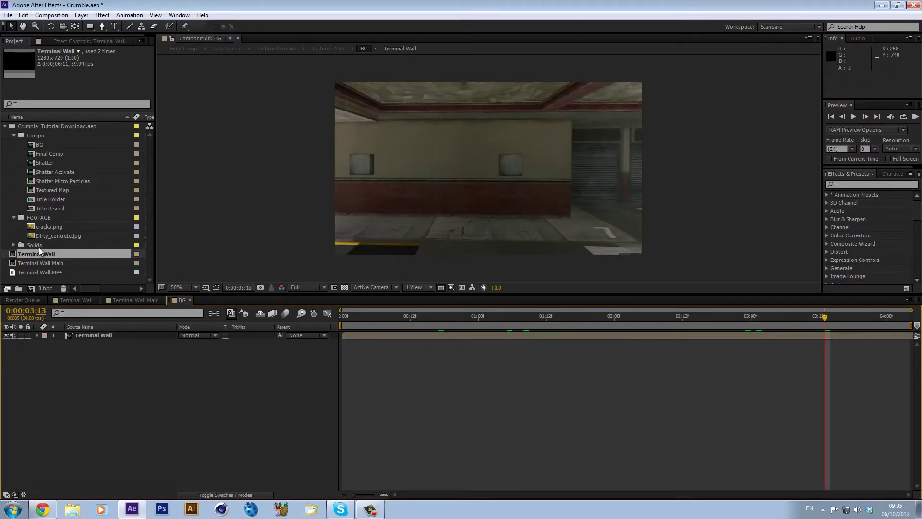
Open Final Comp, delete Black Solid 11, and preview the shatter around 0:00:02:14.
{"action": "double_click", "coordinate": [56, 153]}
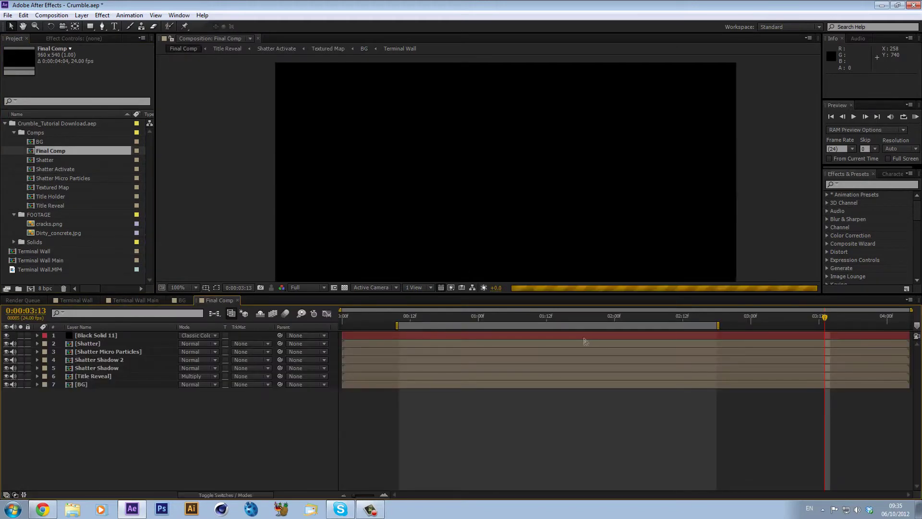
{"action": "left_click", "coordinate": [111, 336]}
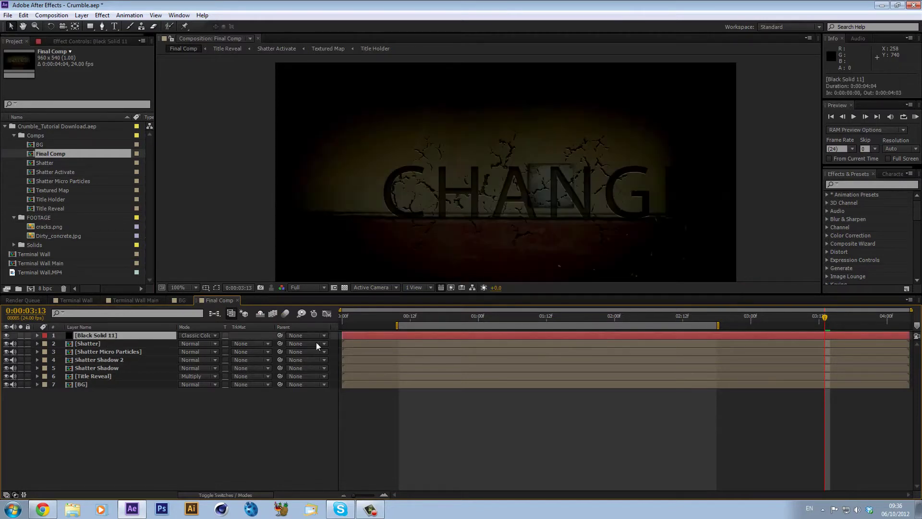
{"action": "key", "text": "Delete"}
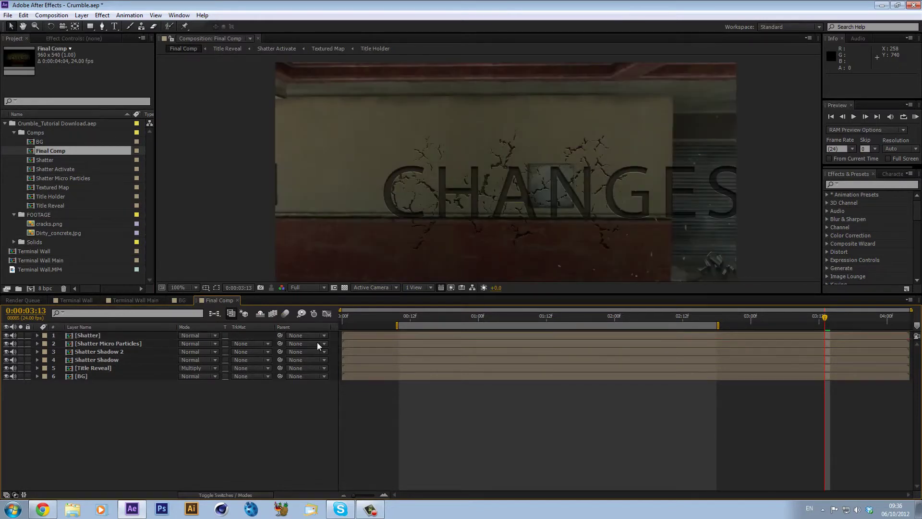
{"action": "left_click", "coordinate": [608, 314]}
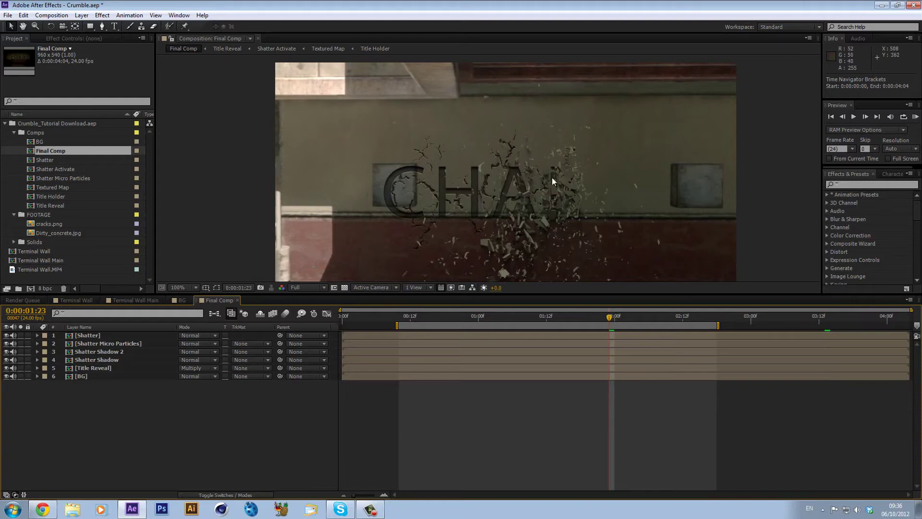
{"action": "left_click", "coordinate": [679, 317]}
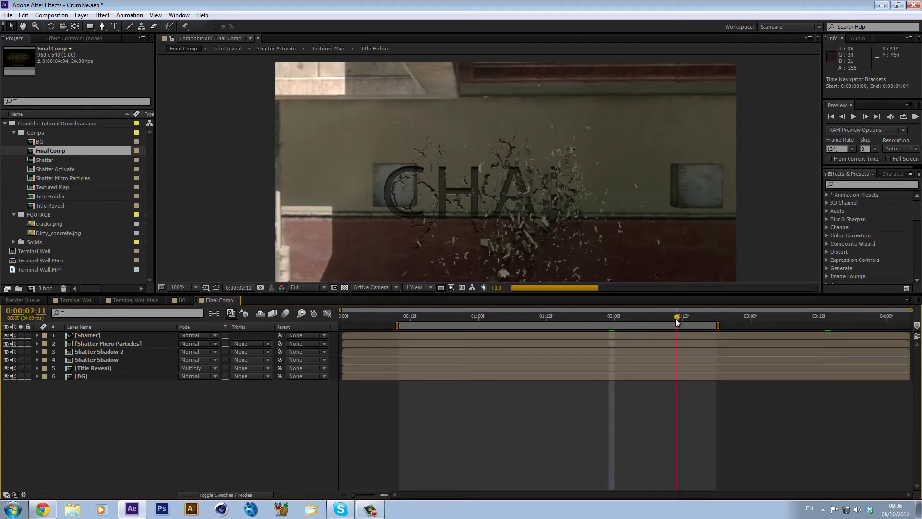
{"action": "left_click_drag", "start_coordinate": [679, 317], "coordinate": [695, 318]}
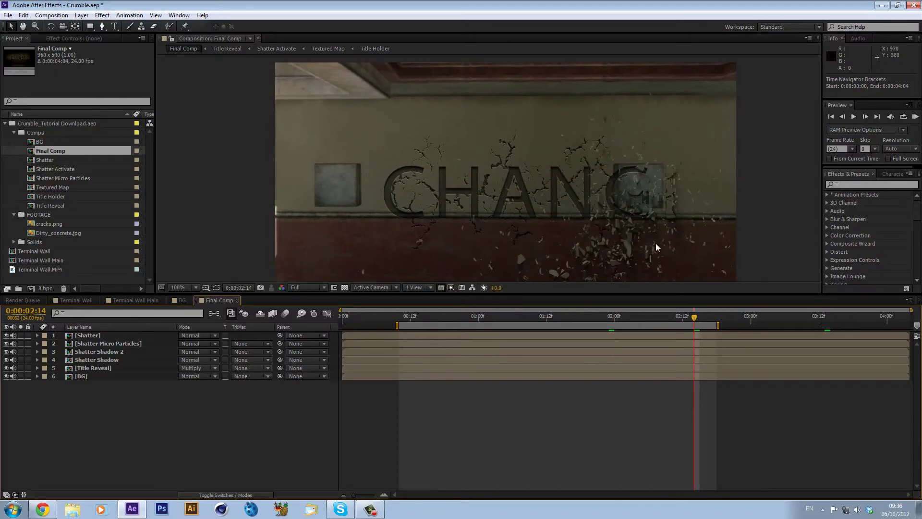
Copy Final Comp's six layers, Shatter through BG, and paste them into Terminal Wall Main.
{"action": "left_click", "coordinate": [100, 335]}
{"action": "left_click", "coordinate": [95, 374], "text": "shift"}
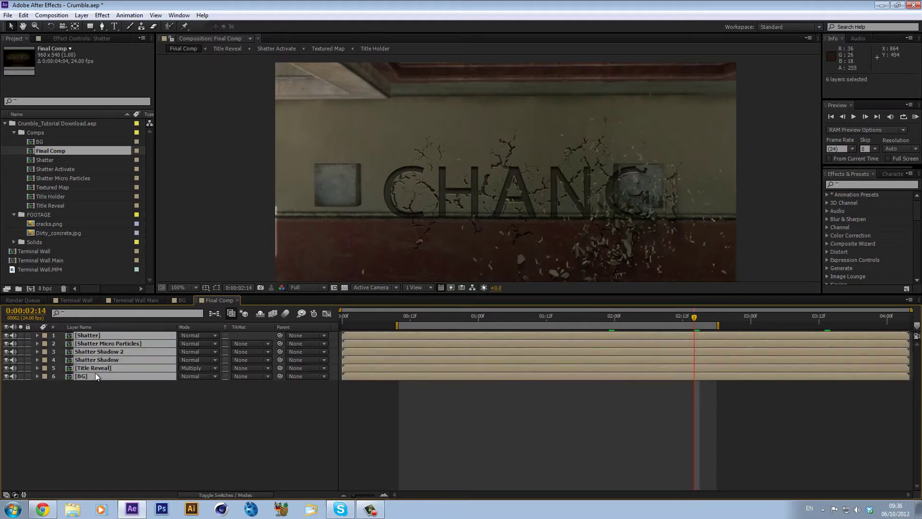
{"action": "key", "text": "ctrl+c"}
{"action": "left_click", "coordinate": [136, 301]}
{"action": "key", "text": "ctrl+v"}
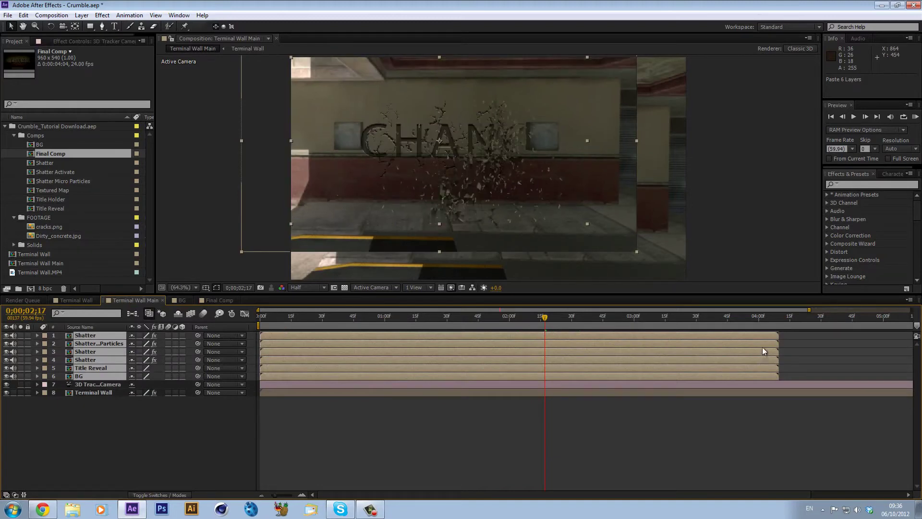
Apply Freeze Frame to the six pasted layers at 0;00;03;57, then deselect them.
{"action": "left_click_drag", "start_coordinate": [705, 312], "coordinate": [755, 321]}
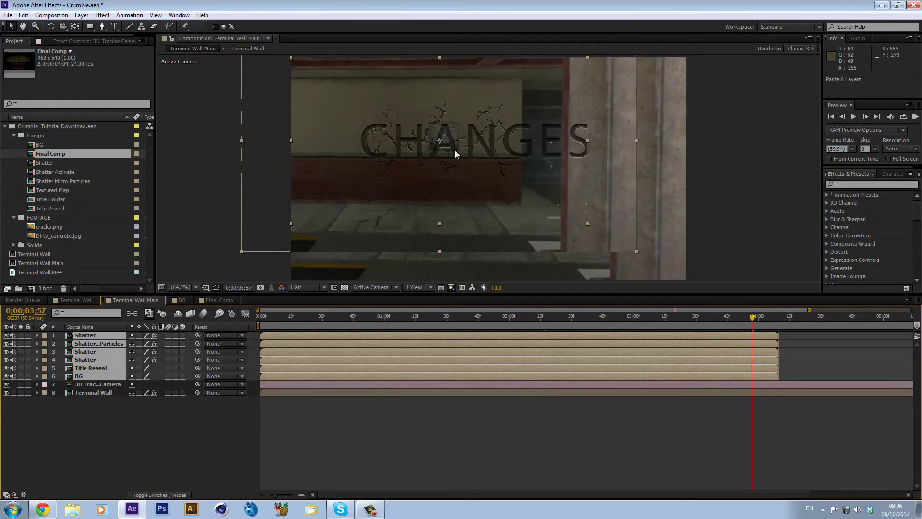
{"action": "right_click", "coordinate": [586, 338]}
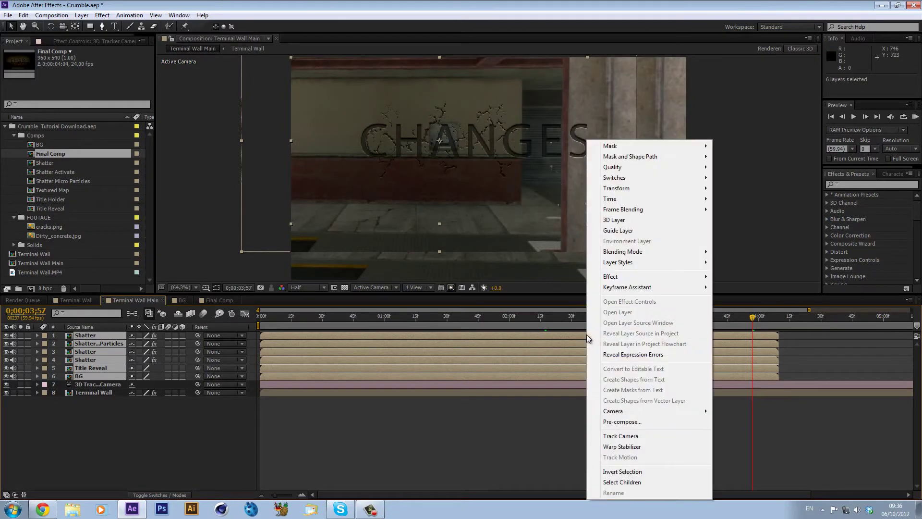
{"action": "mouse_move", "coordinate": [633, 199]}
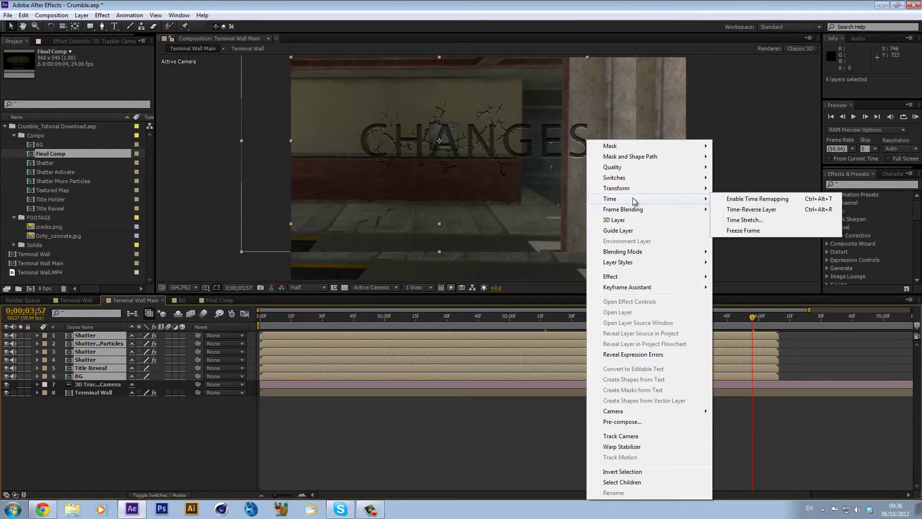
{"action": "left_click", "coordinate": [742, 230]}
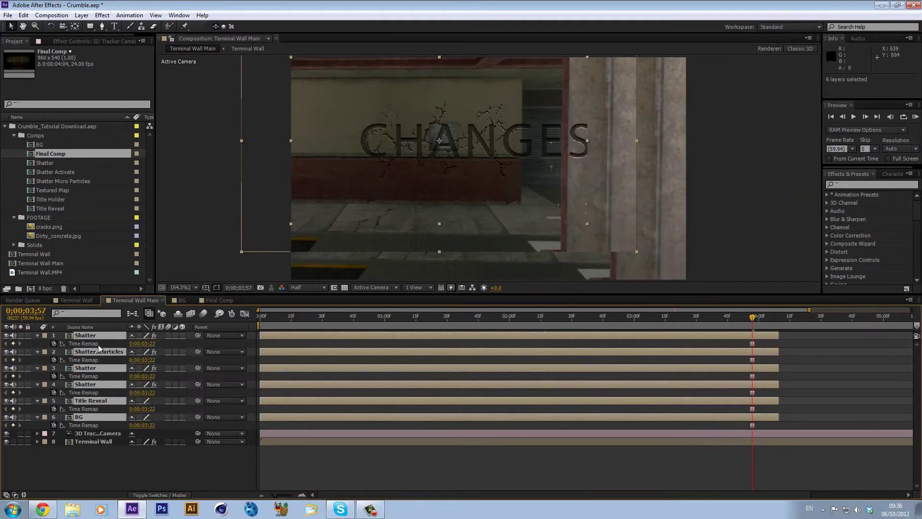
{"action": "left_click", "coordinate": [127, 446]}
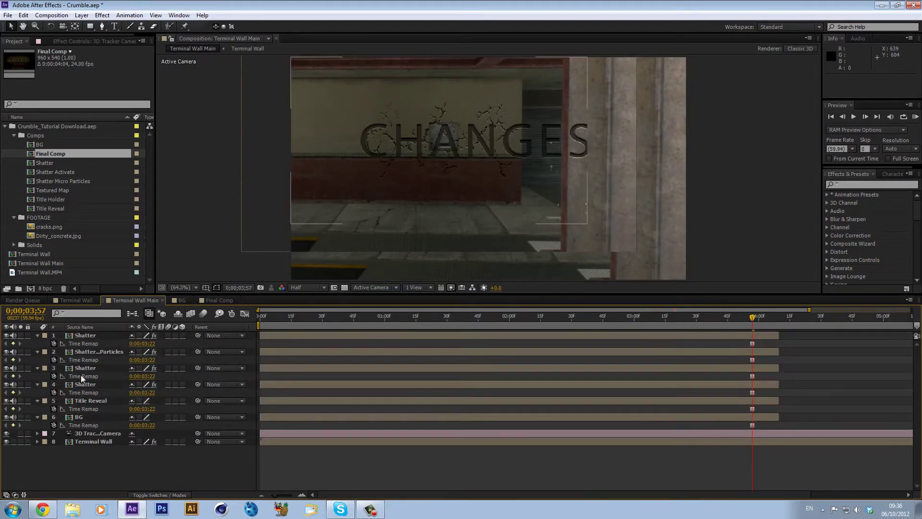
Resize the Title Reveal comp from 960 × 540 to 1280 × 720.
{"action": "double_click", "coordinate": [94, 400]}
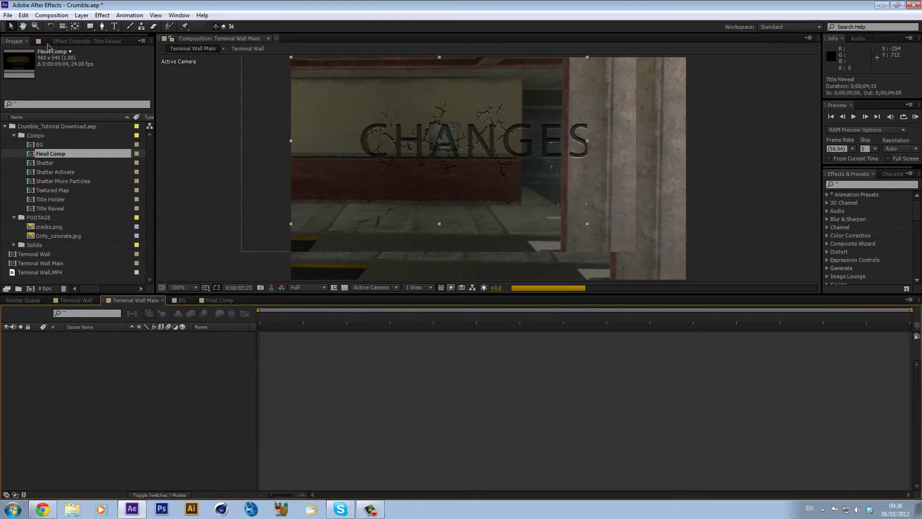
{"action": "left_click", "coordinate": [51, 15]}
{"action": "left_click", "coordinate": [79, 42]}
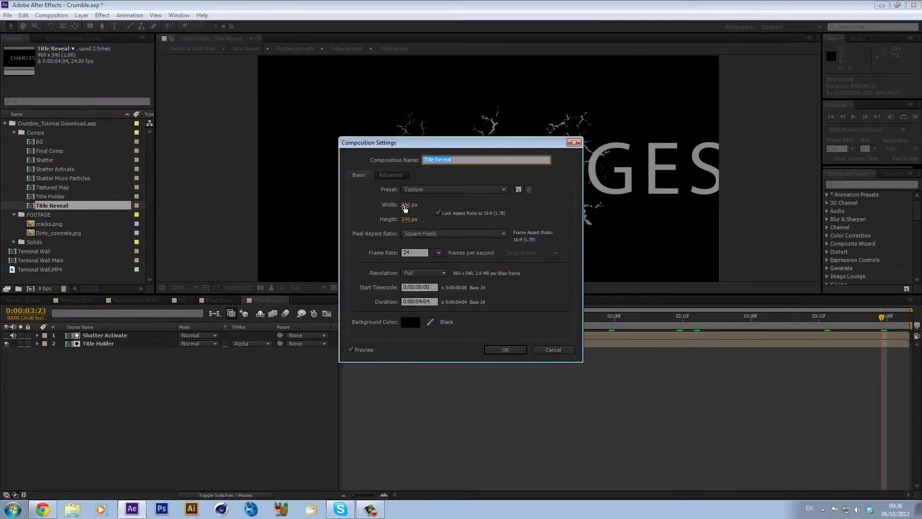
{"action": "left_click_drag", "start_coordinate": [404, 208], "coordinate": [444, 217]}
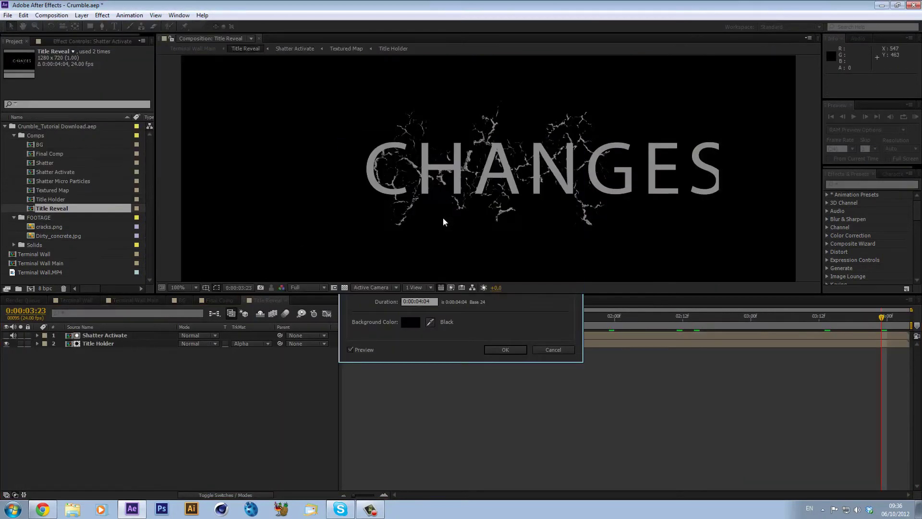
{"action": "key", "text": "Return"}
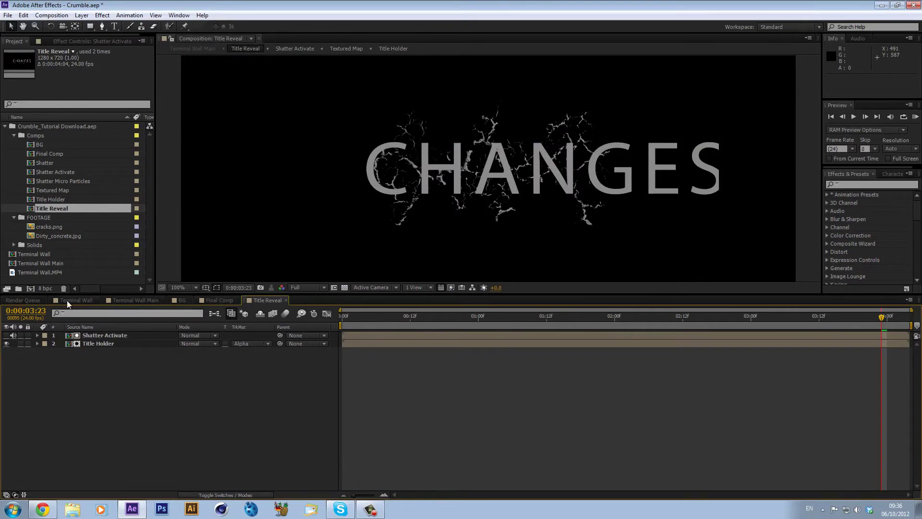
Resize the Title Holder comp to 1280 × 720 and close it.
{"action": "double_click", "coordinate": [123, 342]}
{"action": "left_click", "coordinate": [52, 15]}
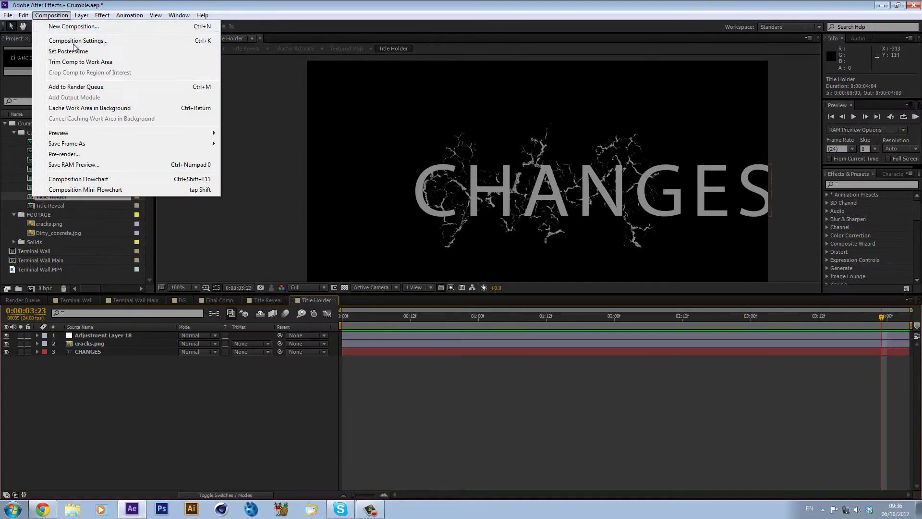
{"action": "left_click", "coordinate": [77, 39]}
{"action": "left_click", "coordinate": [406, 205]}
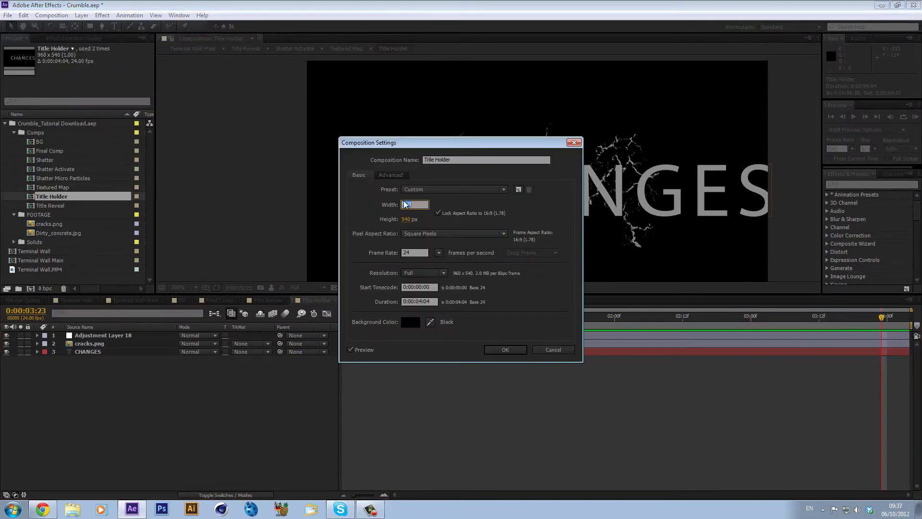
{"action": "type", "text": "1280"}
{"action": "key", "text": "Return"}
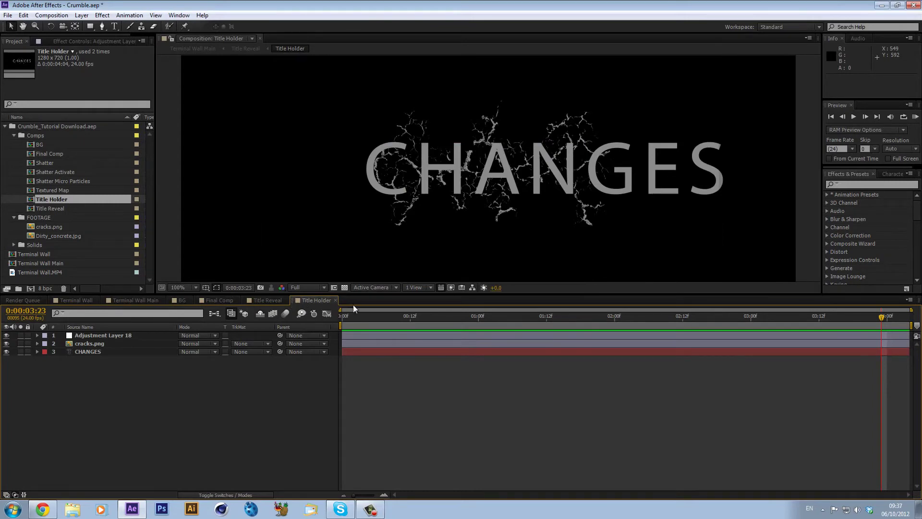
{"action": "left_click", "coordinate": [336, 300]}
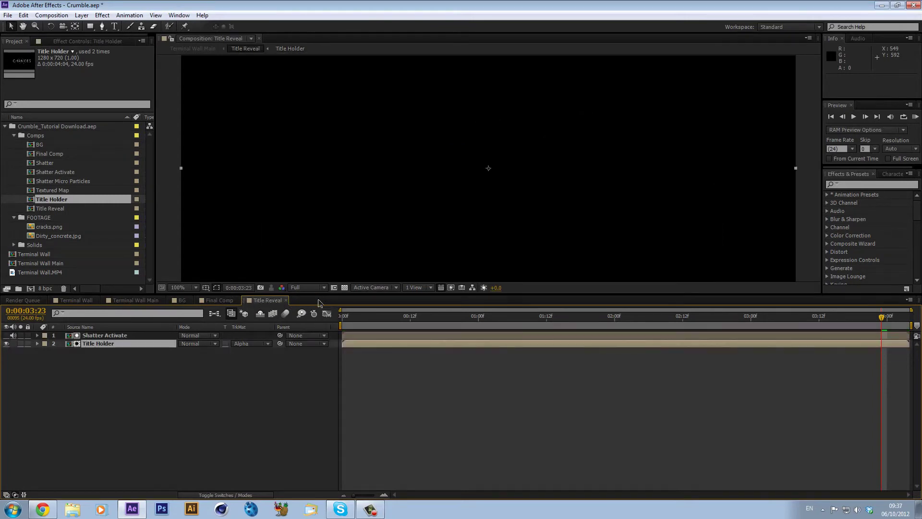
Resize the Shatter Activate comp to 1280 × 720.
{"action": "double_click", "coordinate": [118, 334]}
{"action": "left_click", "coordinate": [52, 15]}
{"action": "left_click", "coordinate": [62, 34]}
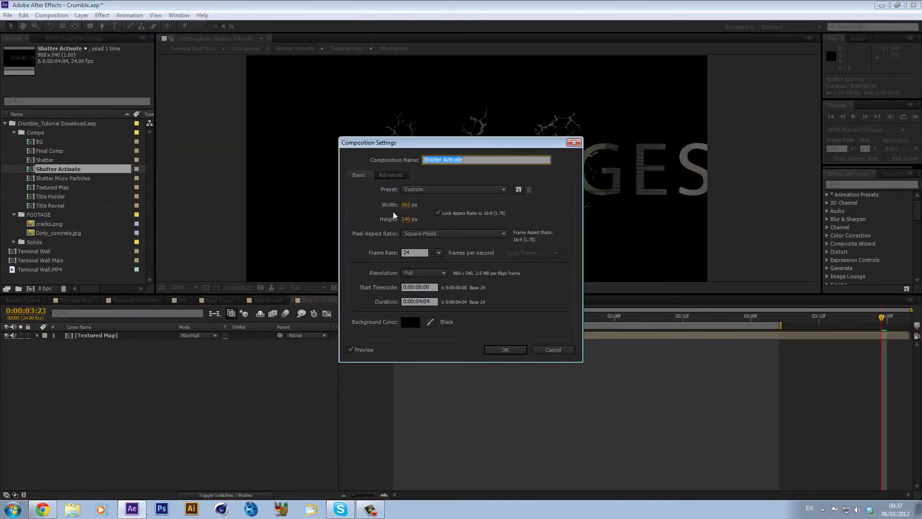
{"action": "left_click", "coordinate": [413, 206]}
{"action": "type", "text": "1280"}
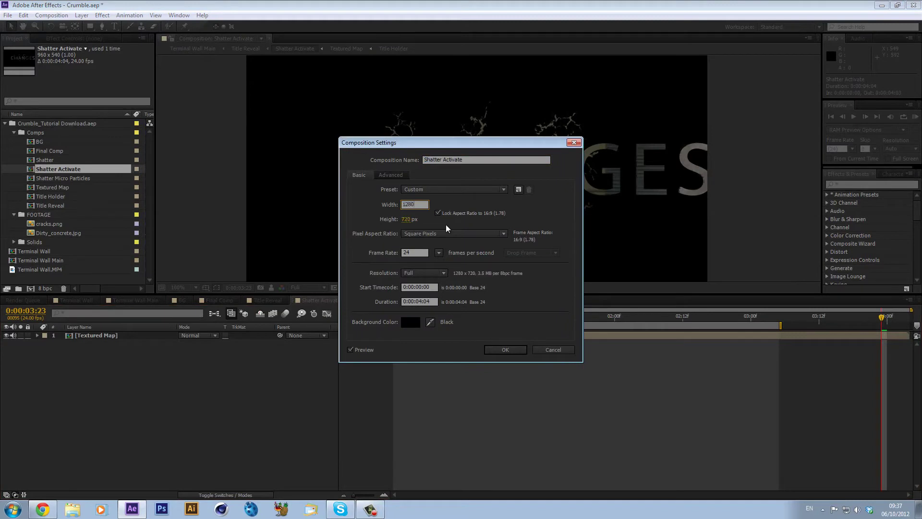
{"action": "key", "text": "Return"}
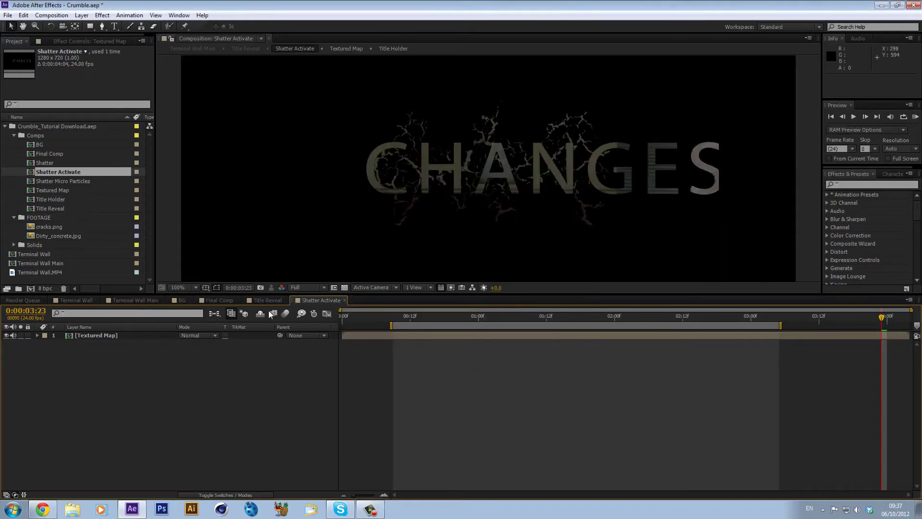
Resize the Textured Map comp to 1280 × 720.
{"action": "double_click", "coordinate": [108, 335]}
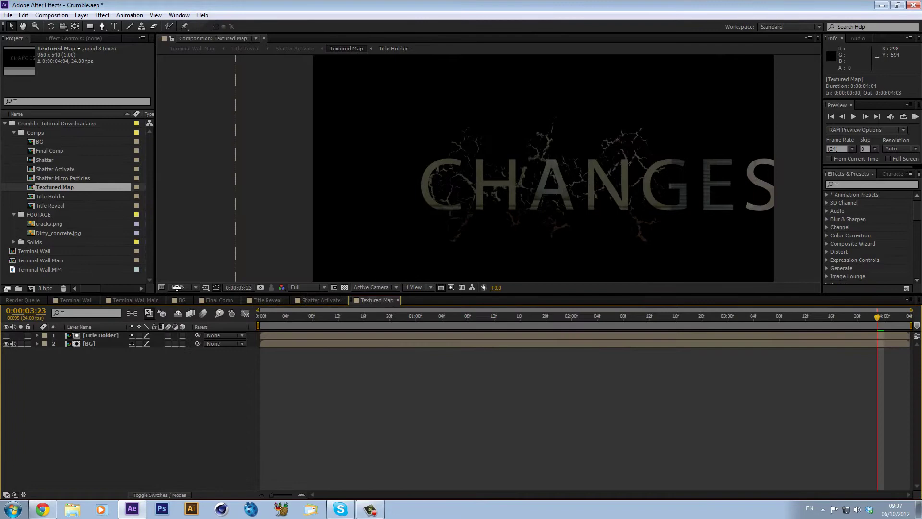
{"action": "left_click", "coordinate": [51, 15]}
{"action": "left_click", "coordinate": [63, 37]}
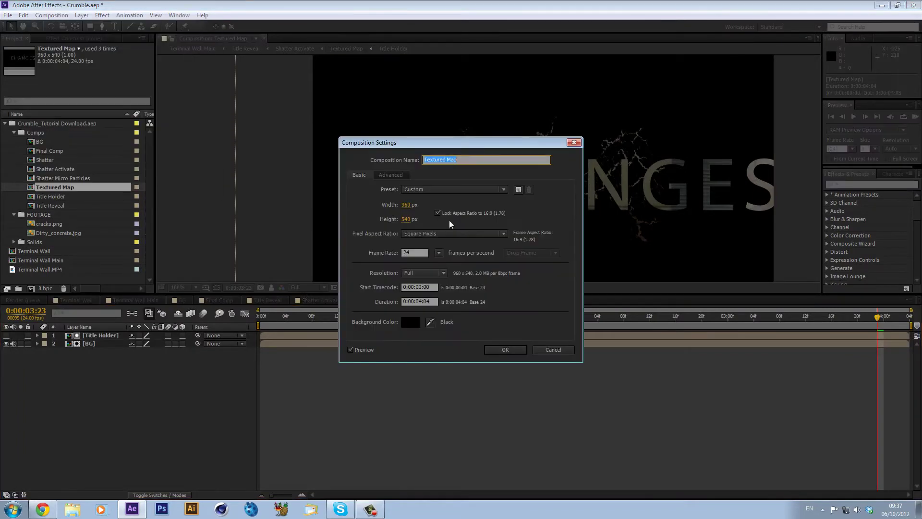
{"action": "left_click", "coordinate": [406, 204]}
{"action": "type", "text": "1280"}
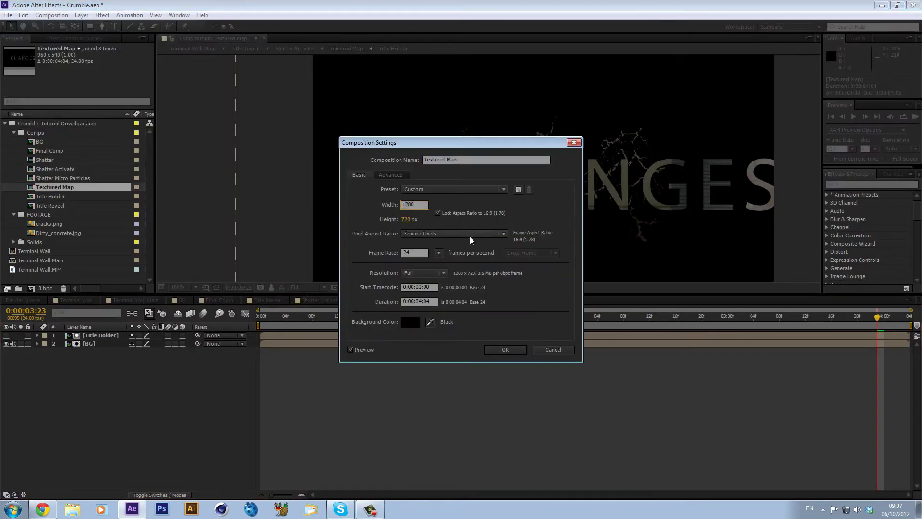
{"action": "key", "text": "Return"}
Reopen Title Holder's Composition Settings to confirm it is 1280 × 720.
{"action": "double_click", "coordinate": [116, 335]}
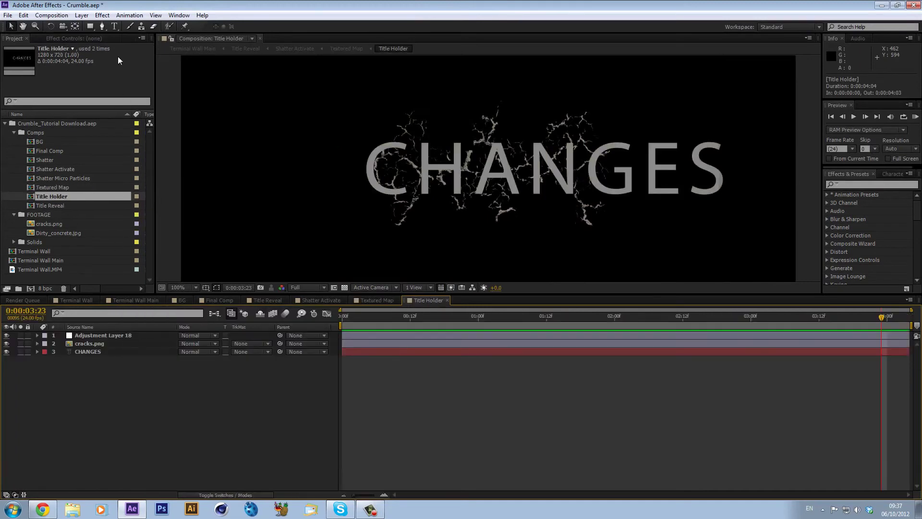
{"action": "left_click", "coordinate": [51, 15]}
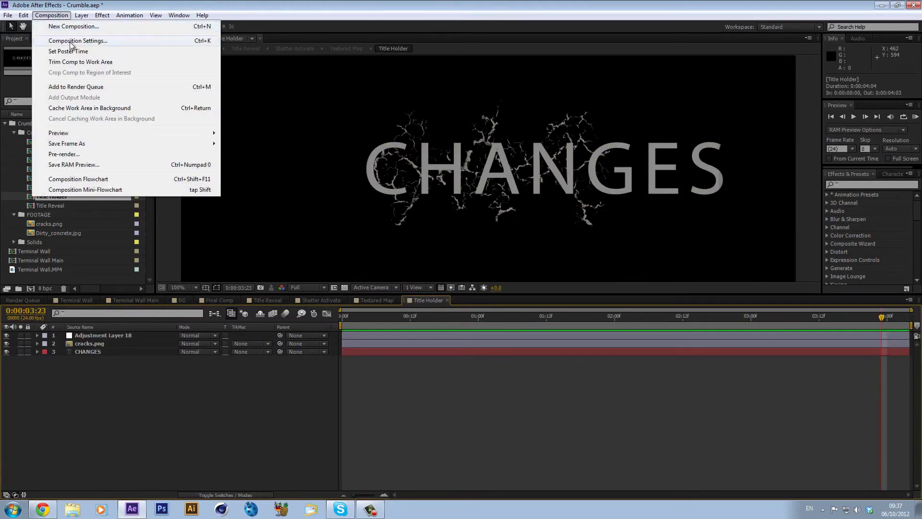
{"action": "left_click", "coordinate": [62, 38]}
{"action": "left_click", "coordinate": [504, 349]}
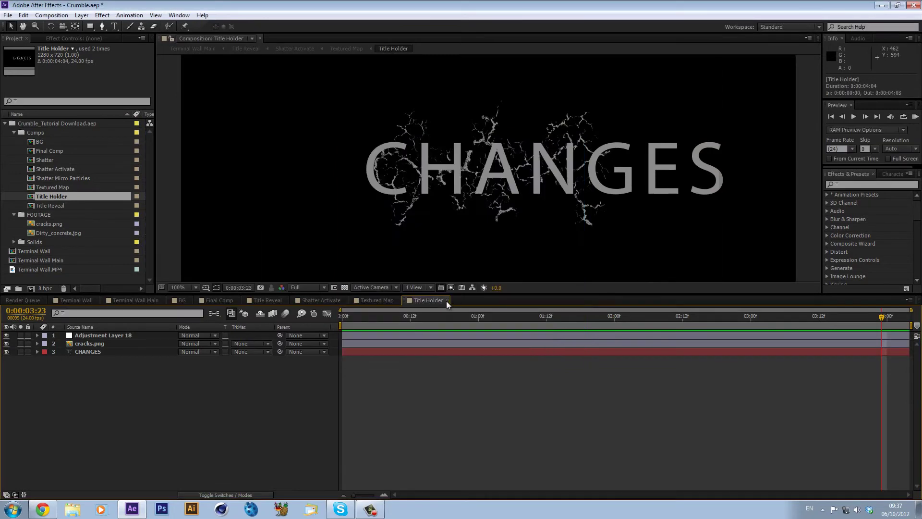
Close Title Holder and BG, then resize the Shatter comp to 1280 × 720.
{"action": "left_click", "coordinate": [447, 301]}
{"action": "double_click", "coordinate": [88, 339]}
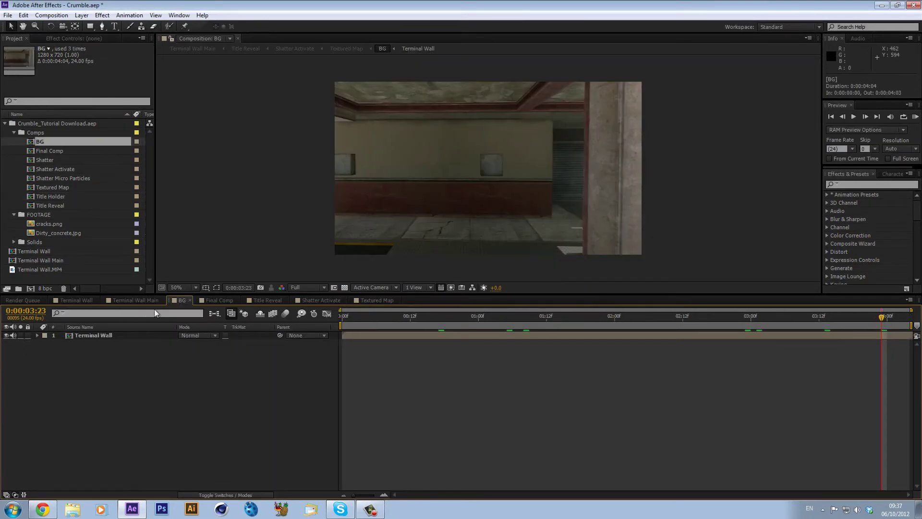
{"action": "left_click", "coordinate": [189, 301]}
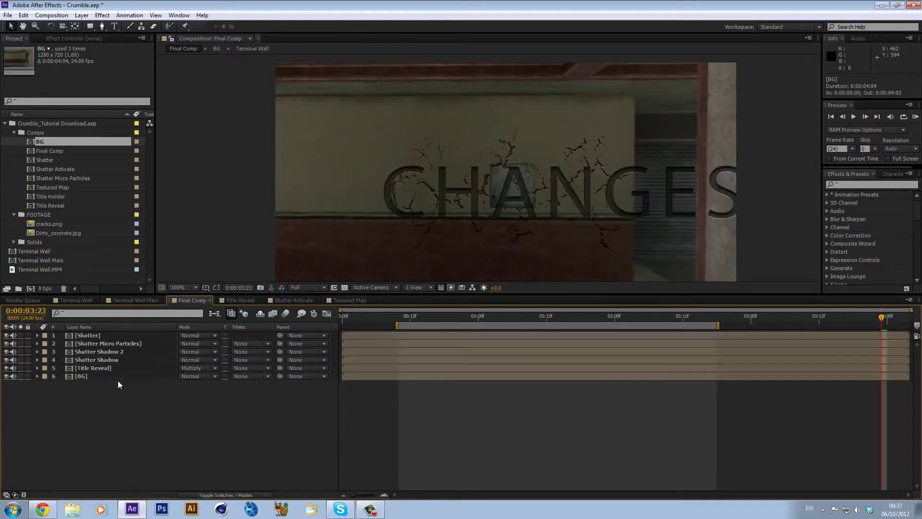
{"action": "double_click", "coordinate": [122, 351]}
{"action": "left_click", "coordinate": [51, 15]}
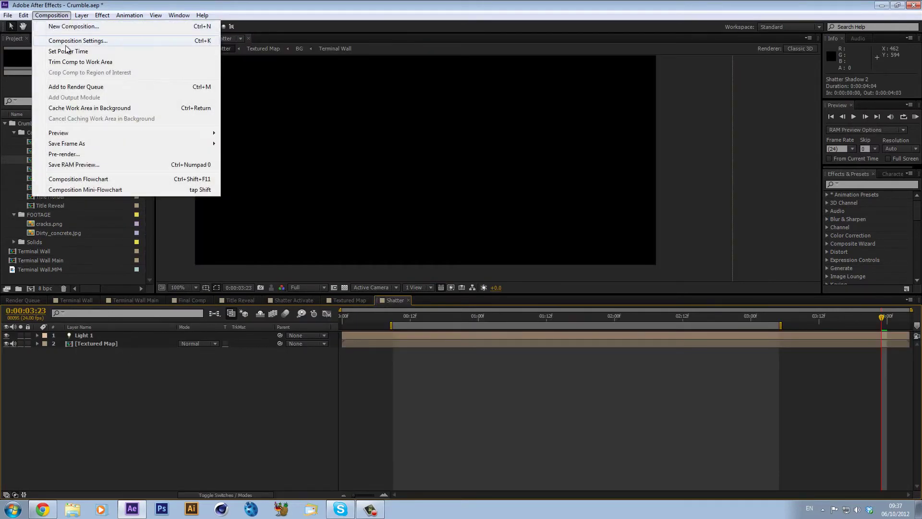
{"action": "left_click", "coordinate": [57, 40]}
{"action": "left_click", "coordinate": [407, 205]}
{"action": "type", "text": "1280"}
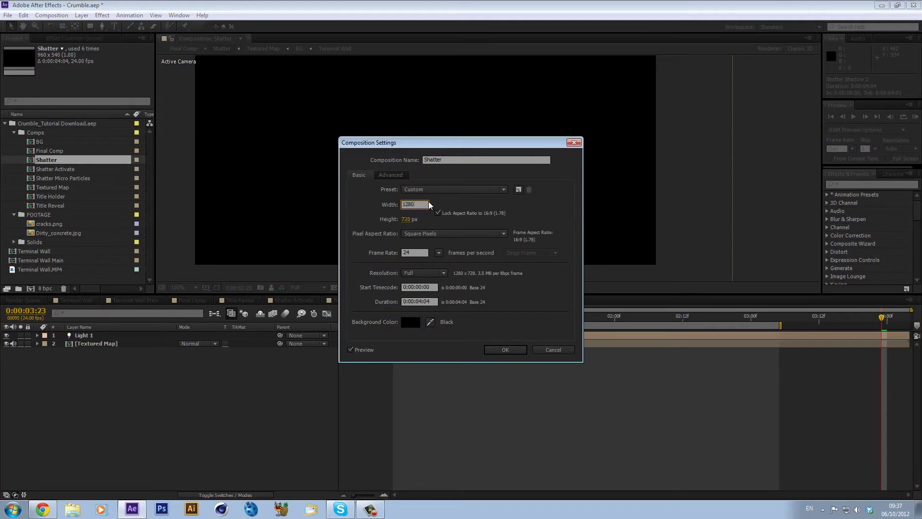
{"action": "key", "text": "Return"}
Confirm Textured Map is already 1280 × 720, then return to Final Comp.
{"action": "double_click", "coordinate": [128, 341]}
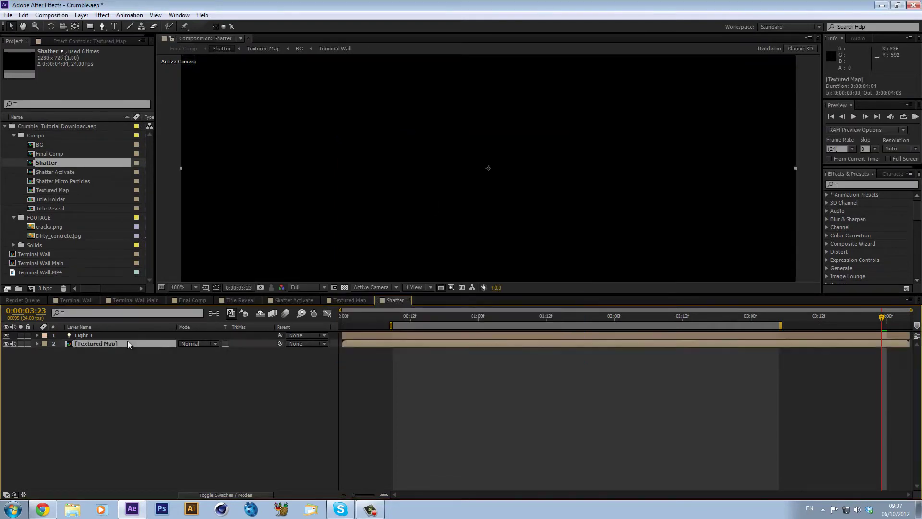
{"action": "left_click", "coordinate": [52, 15]}
{"action": "left_click", "coordinate": [78, 40]}
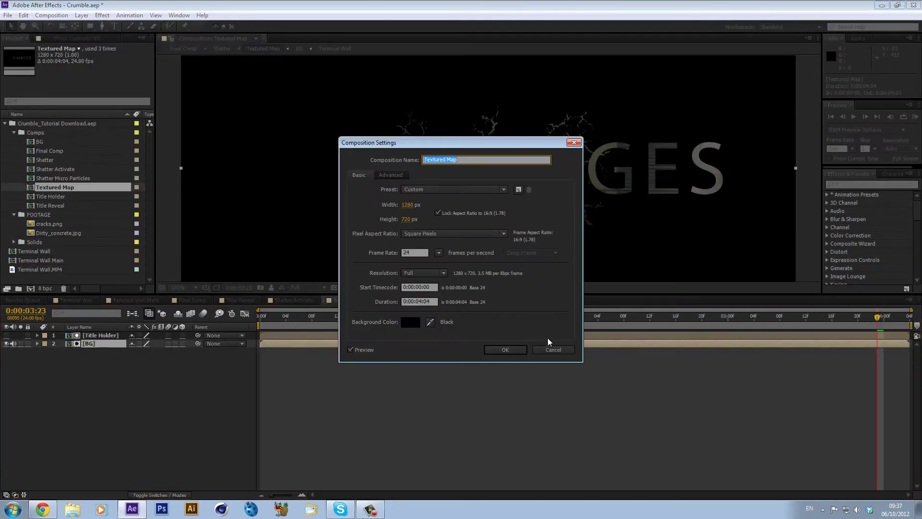
{"action": "left_click", "coordinate": [506, 352]}
{"action": "left_click", "coordinate": [247, 300]}
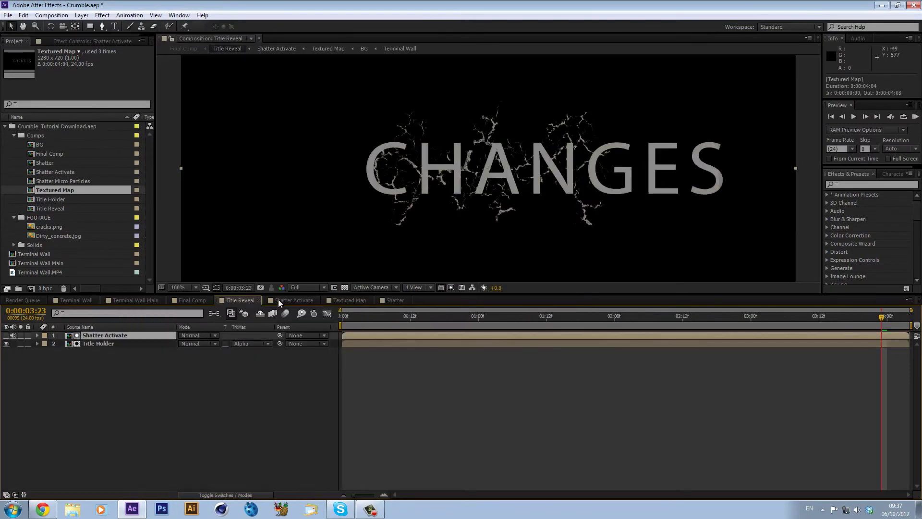
{"action": "left_click", "coordinate": [204, 301]}
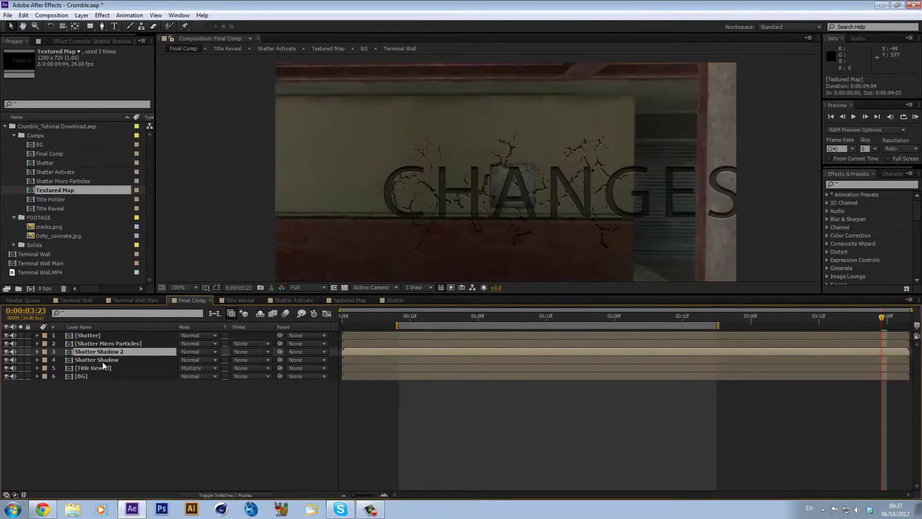
Recheck the Shatter comp's size without changes and return to Final Comp.
{"action": "double_click", "coordinate": [102, 362]}
{"action": "left_click", "coordinate": [51, 15]}
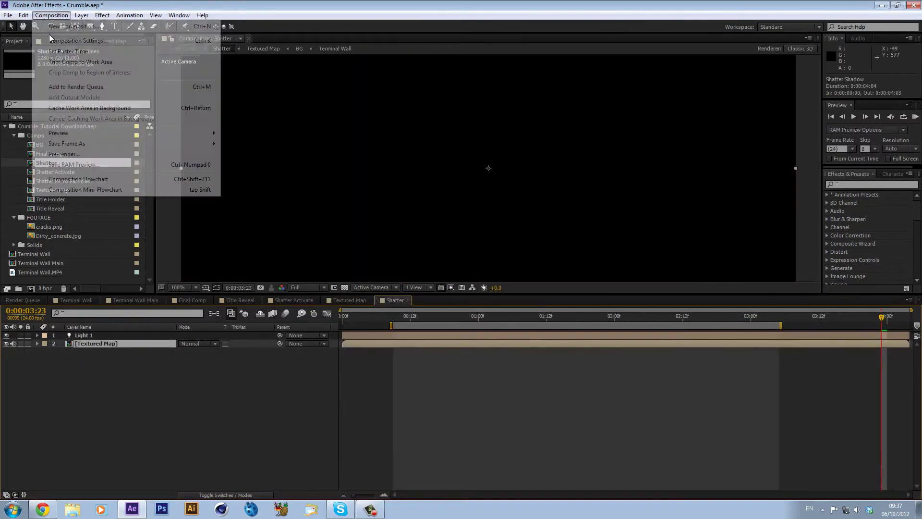
{"action": "left_click", "coordinate": [78, 40]}
{"action": "left_click", "coordinate": [537, 351]}
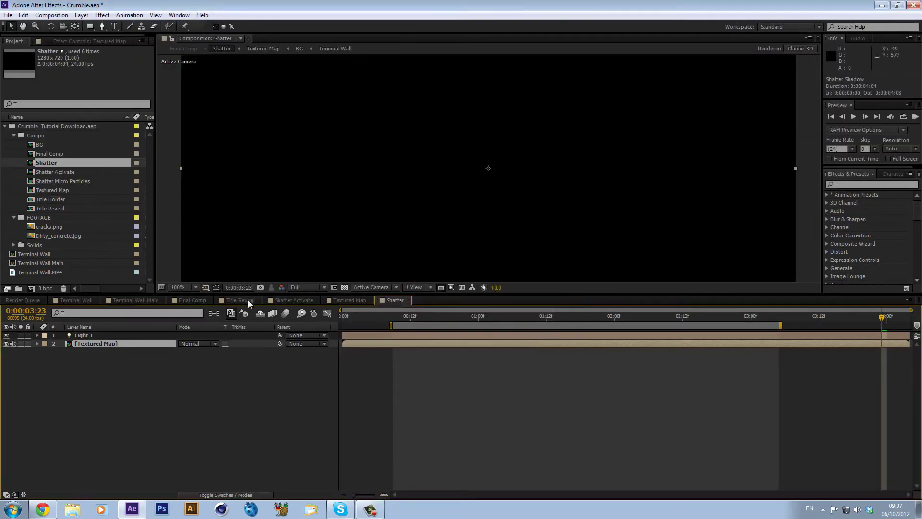
{"action": "left_click", "coordinate": [189, 300]}
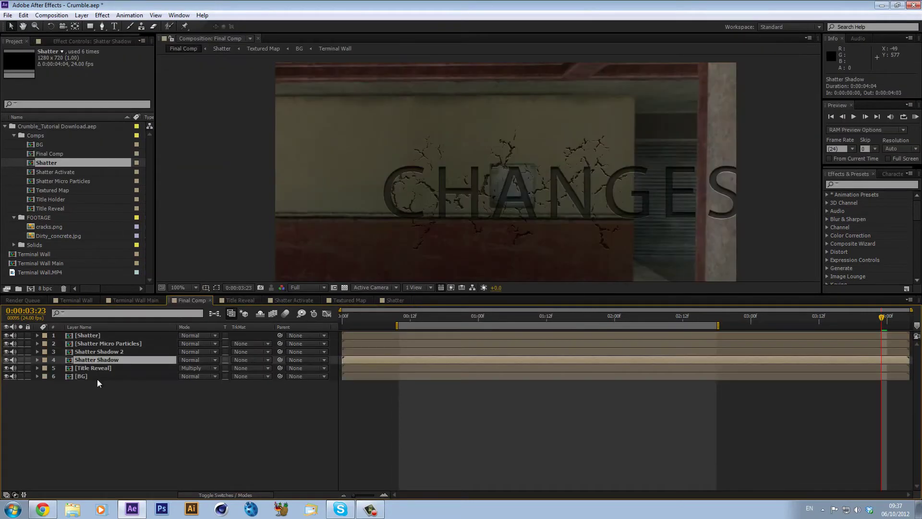
Resize Shatter Micro Particles to 1280 × 720 and go back to Terminal Wall Main.
{"action": "double_click", "coordinate": [120, 342]}
{"action": "left_click", "coordinate": [52, 15]}
{"action": "left_click", "coordinate": [77, 40]}
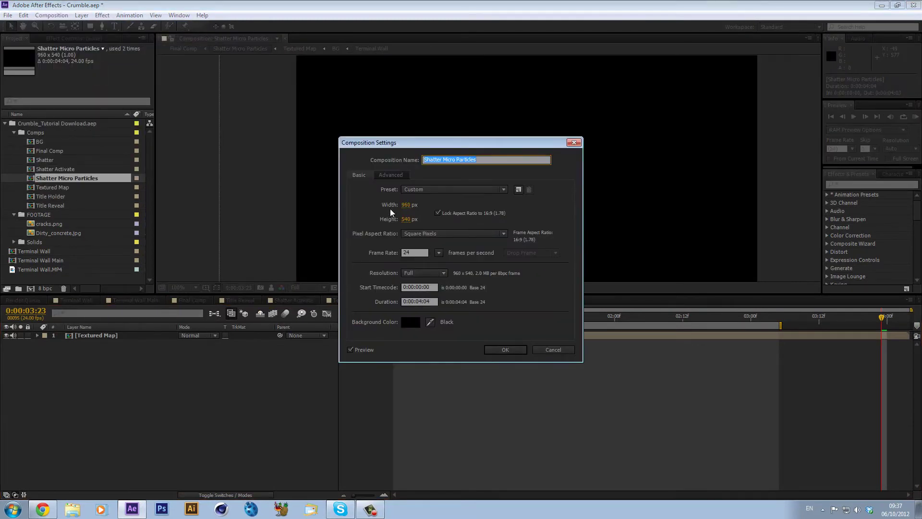
{"action": "left_click", "coordinate": [406, 204]}
{"action": "type", "text": "1280"}
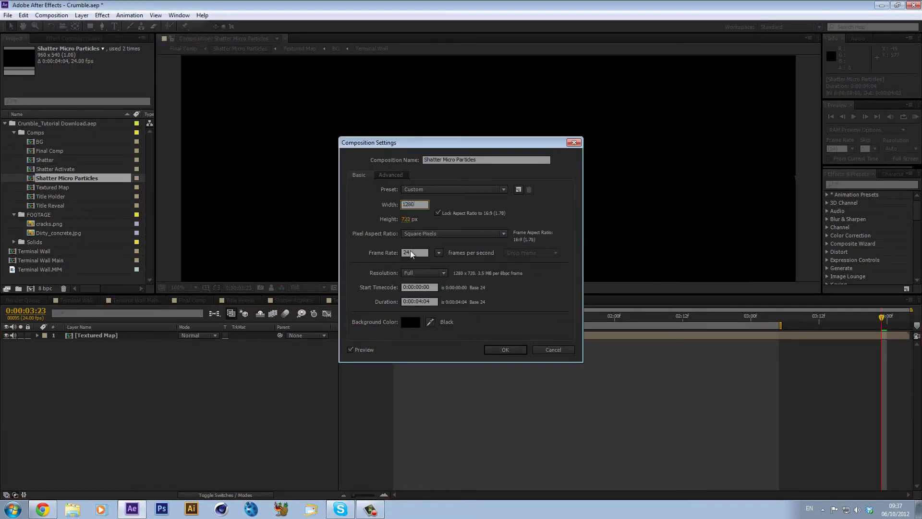
{"action": "key", "text": "Return"}
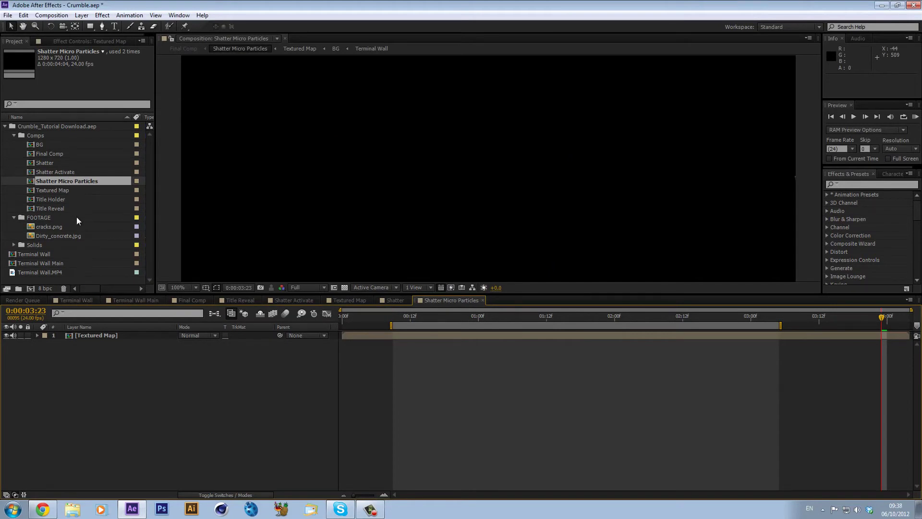
{"action": "left_click", "coordinate": [128, 300]}
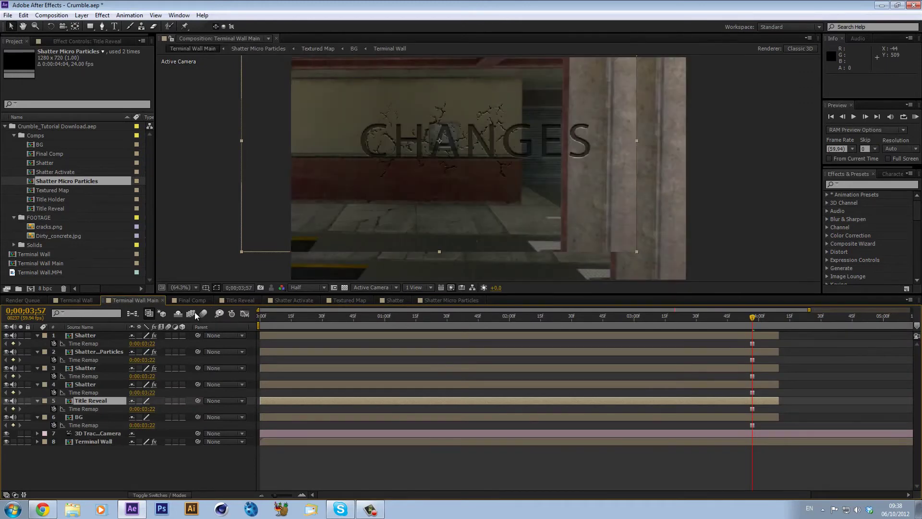
Reset the transforms of the six precomp layers, from Shatter down to BG.
{"action": "left_click", "coordinate": [89, 334]}
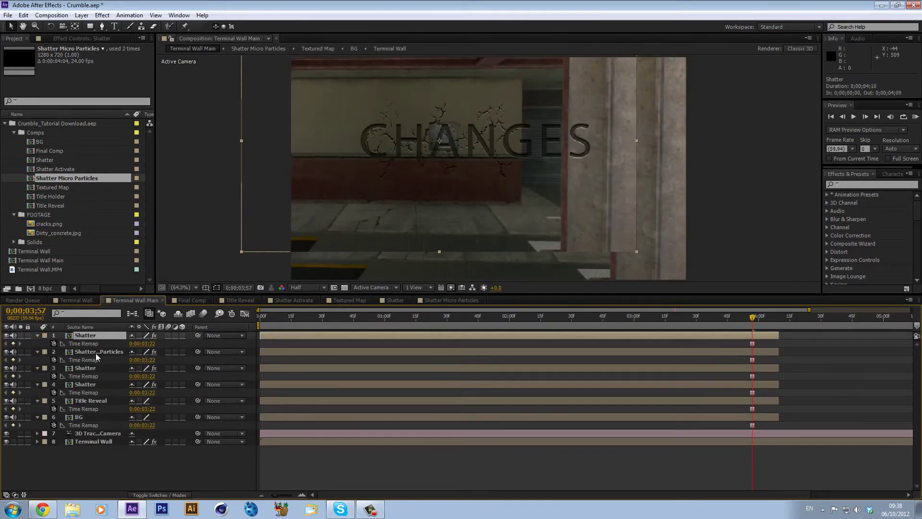
{"action": "left_click", "coordinate": [90, 416], "text": "shift"}
{"action": "right_click", "coordinate": [91, 415]}
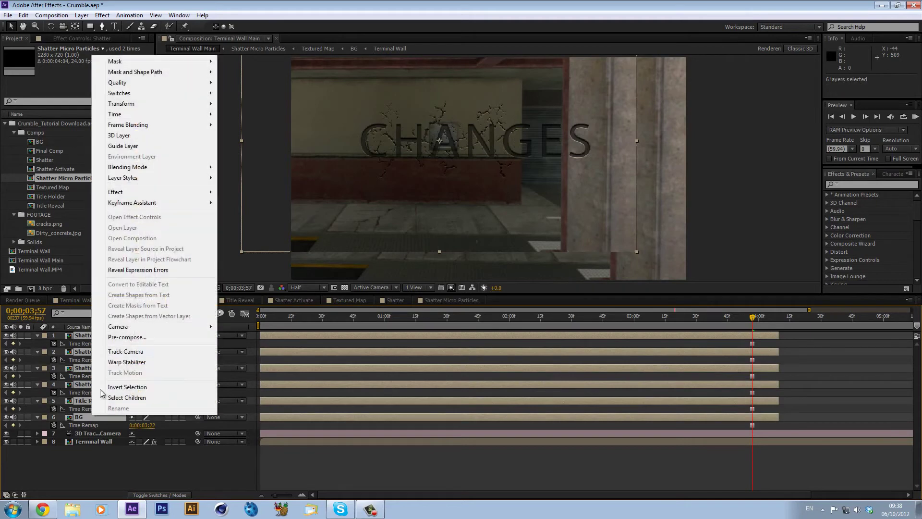
{"action": "mouse_move", "coordinate": [144, 104]}
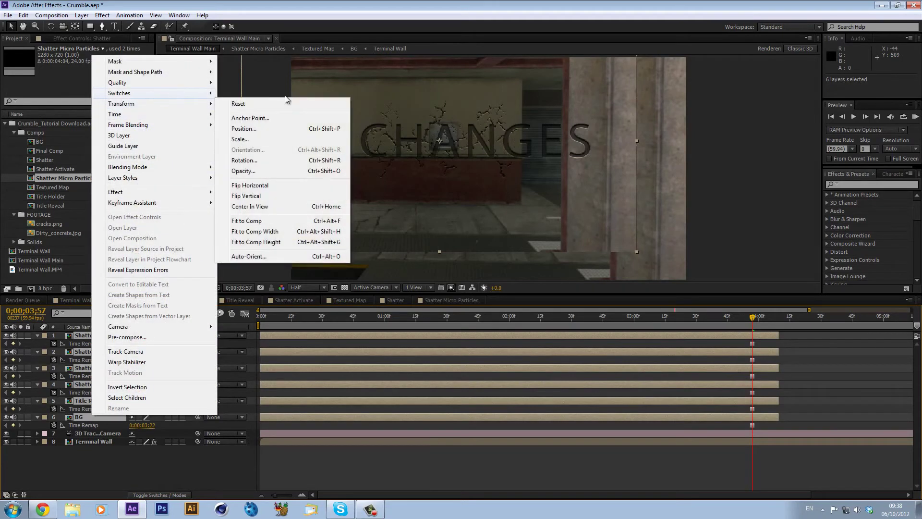
{"action": "left_click", "coordinate": [281, 103]}
{"action": "left_click", "coordinate": [459, 477]}
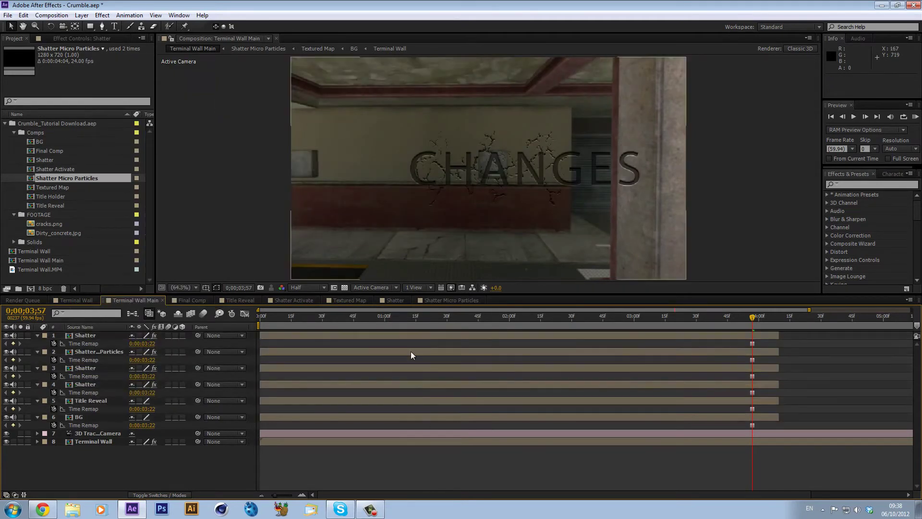
Check frames 1;17, 1;33 and 0;52, then mute the audio of layers 1–5.
{"action": "left_click", "coordinate": [421, 317]}
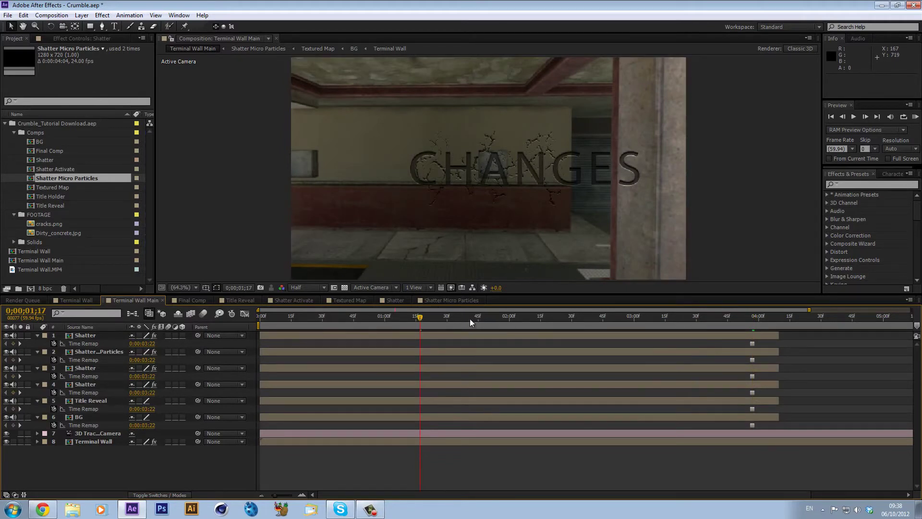
{"action": "left_click", "coordinate": [452, 317]}
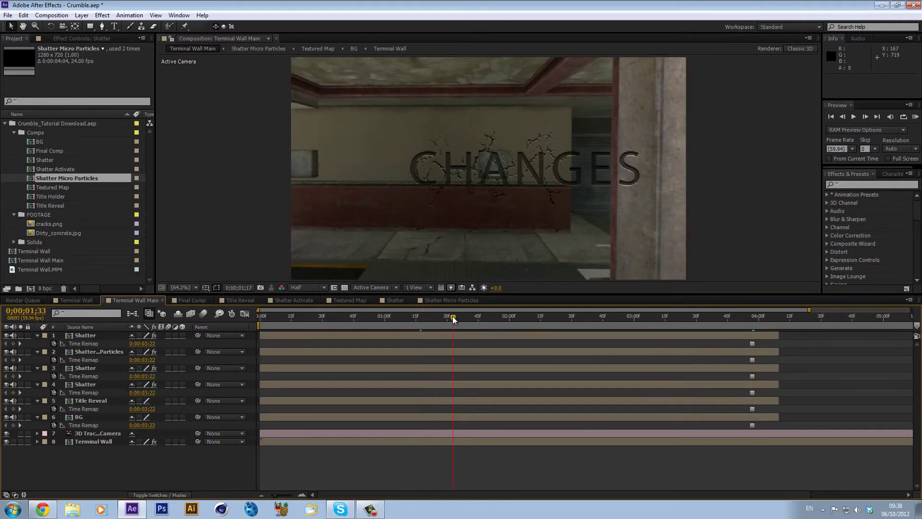
{"action": "left_click", "coordinate": [368, 324]}
{"action": "left_click_drag", "start_coordinate": [13, 335], "coordinate": [9, 405]}
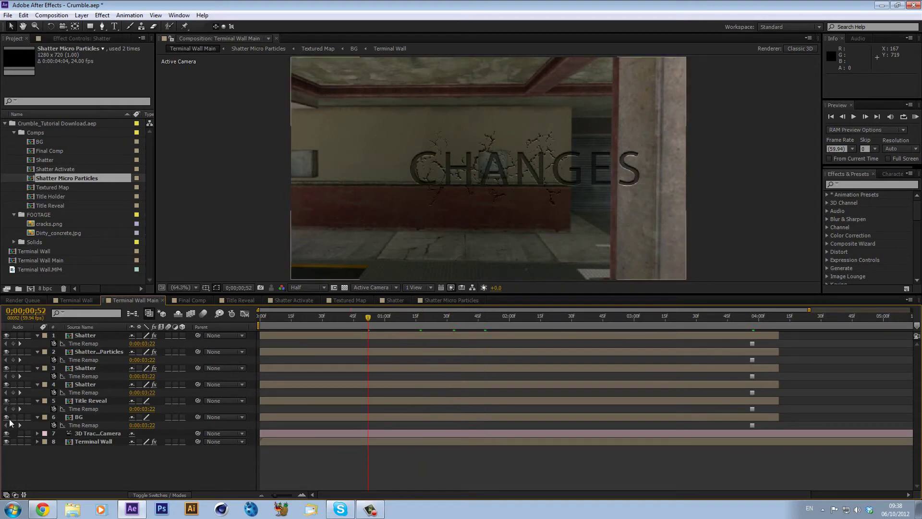
Delete the BG layer and preview frames 1;44, 2;22 and 1;49.
{"action": "left_click", "coordinate": [84, 417]}
{"action": "key", "text": "Delete"}
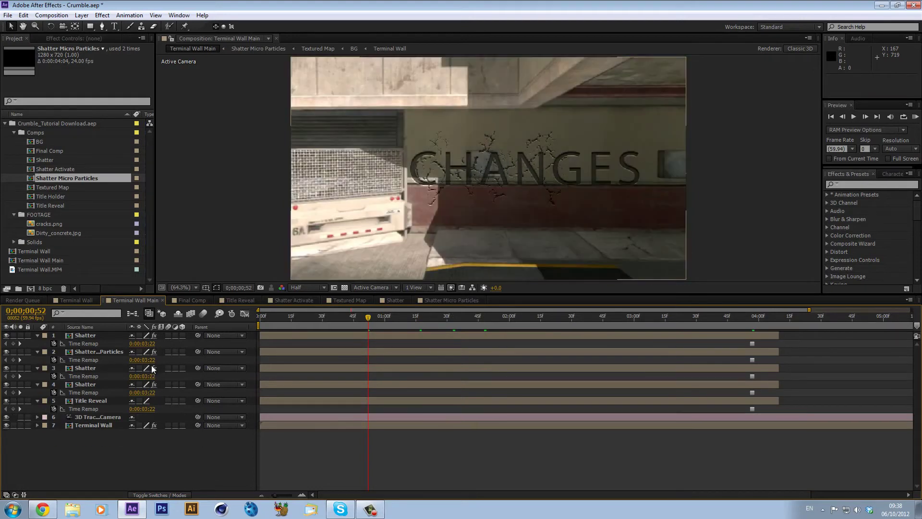
{"action": "left_click", "coordinate": [474, 317]}
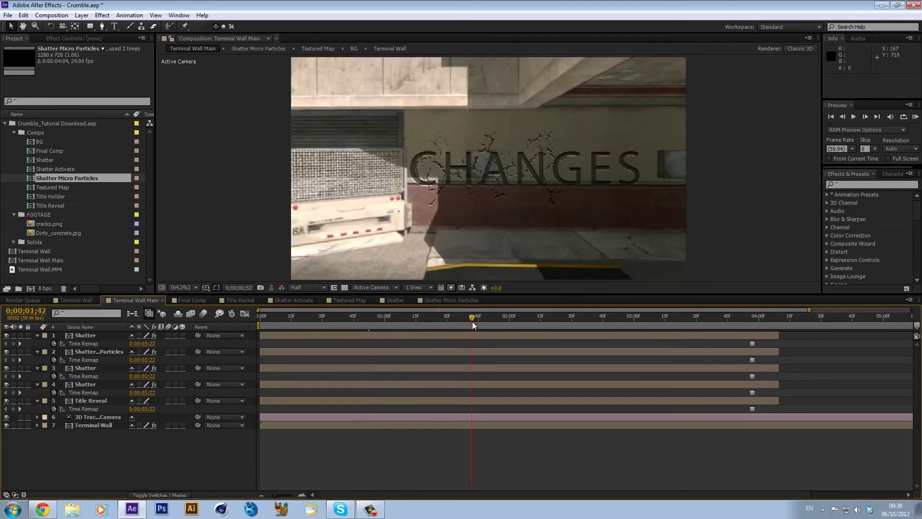
{"action": "left_click", "coordinate": [556, 317]}
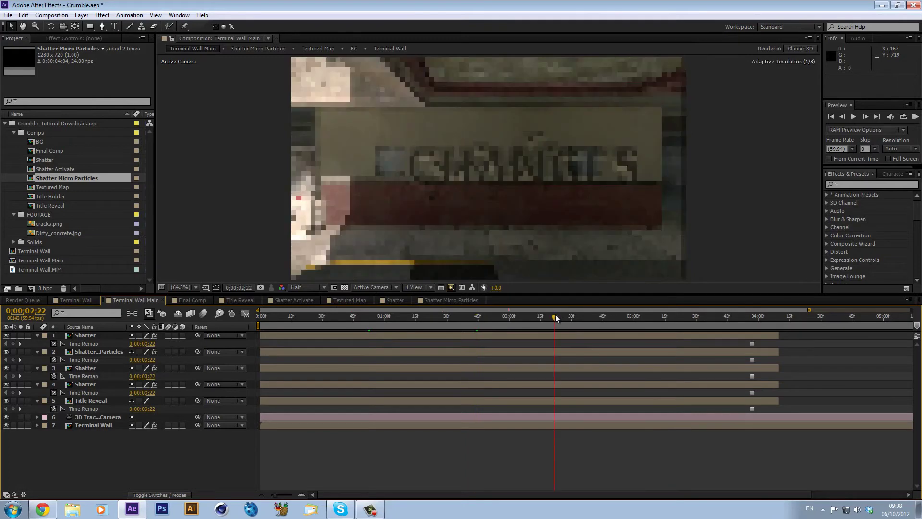
{"action": "left_click", "coordinate": [487, 318]}
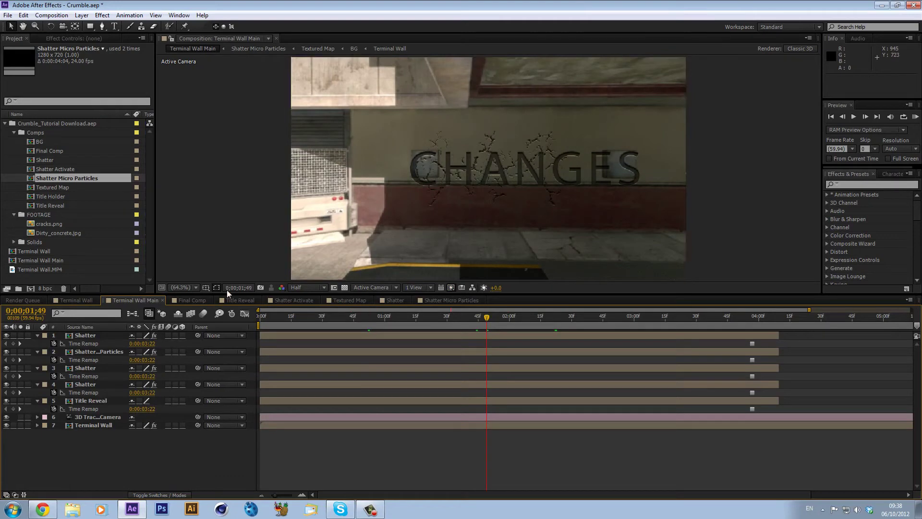
Close the Final Comp, Title Reveal, Shatter Activate, Textured Map, Shatter and Micro Particles comps.
{"action": "left_click", "coordinate": [198, 296]}
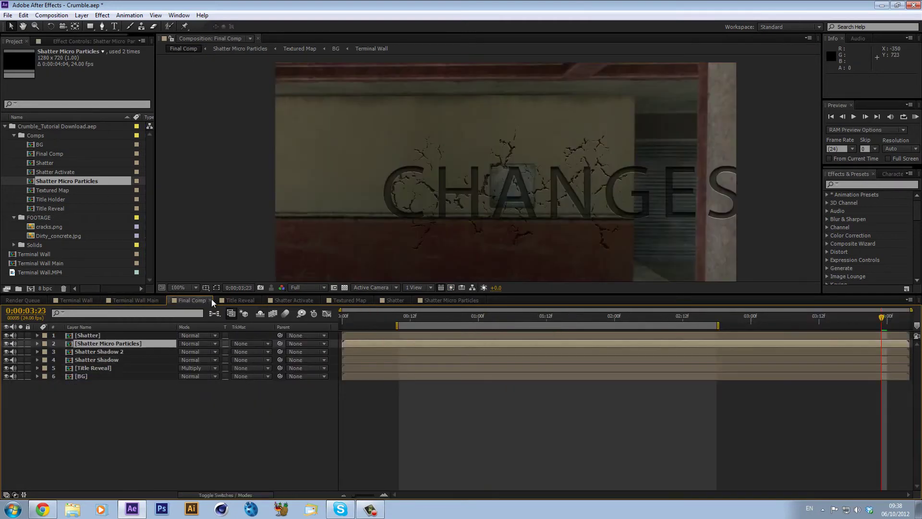
{"action": "left_click", "coordinate": [212, 298]}
{"action": "left_click", "coordinate": [210, 299]}
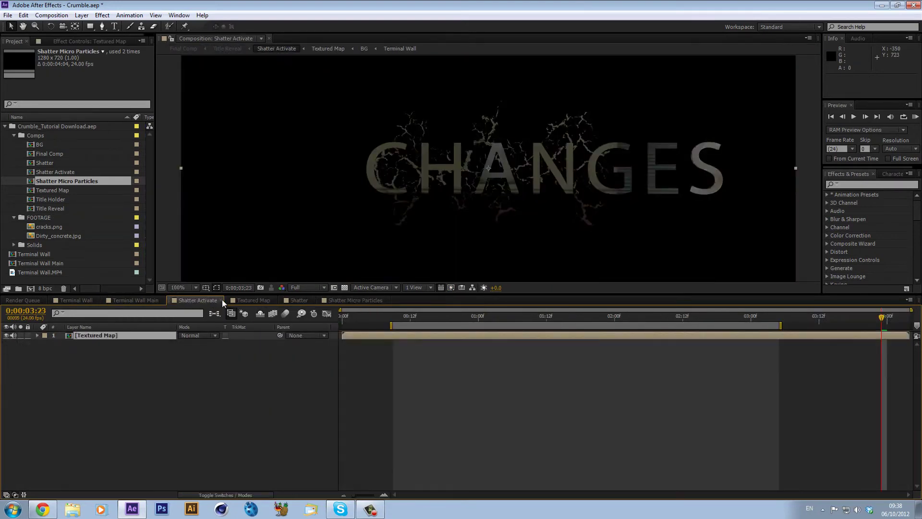
{"action": "left_click", "coordinate": [222, 299]}
{"action": "left_click", "coordinate": [216, 300]}
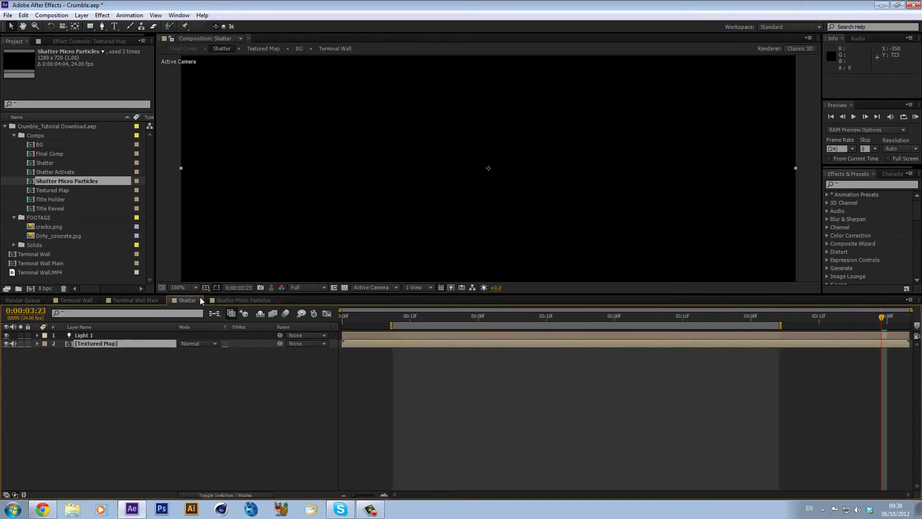
{"action": "left_click", "coordinate": [201, 300]}
{"action": "left_click", "coordinate": [236, 300]}
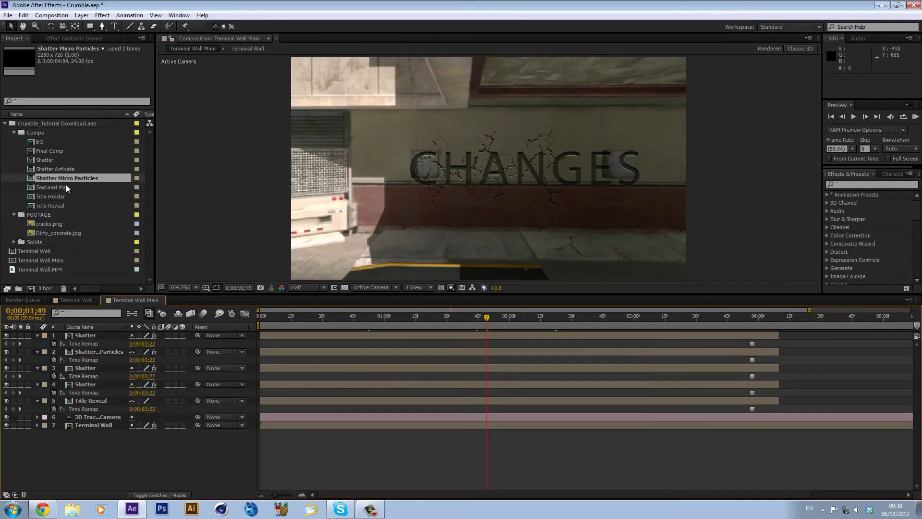
Import headshot.png from the Baker 50K folder into the project.
{"action": "double_click", "coordinate": [72, 275]}
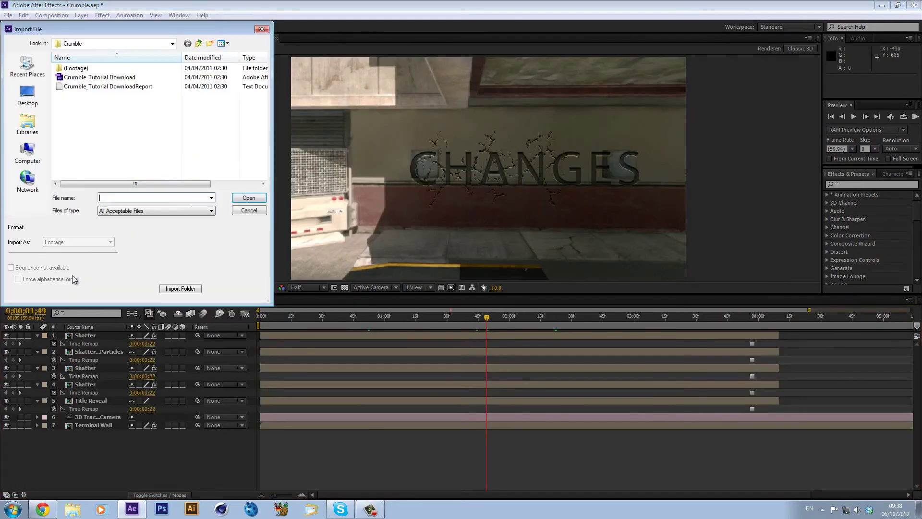
{"action": "left_click", "coordinate": [198, 44]}
{"action": "scroll", "coordinate": [256, 91], "scroll_direction": "down", "scroll_amount": 4}
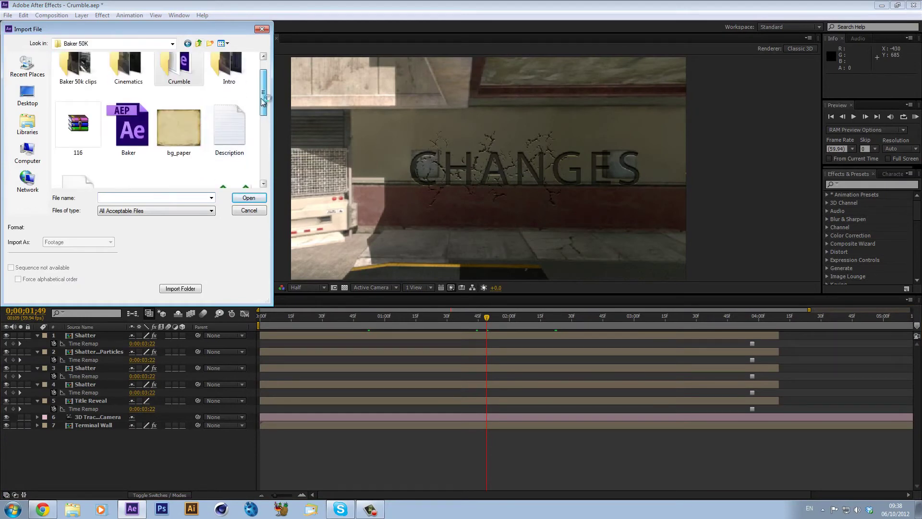
{"action": "left_click", "coordinate": [123, 141]}
{"action": "double_click", "coordinate": [124, 140]}
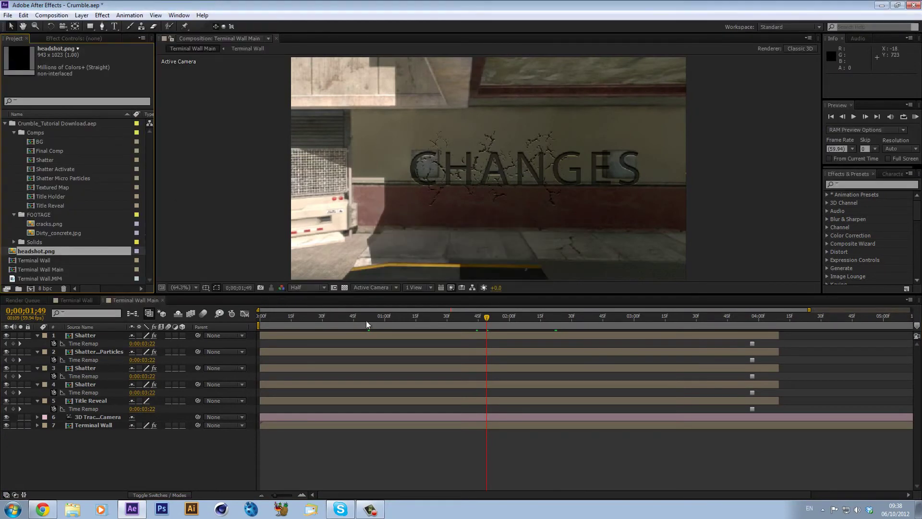
Create a new composition from headshot.png.
{"action": "left_click_drag", "start_coordinate": [50, 251], "coordinate": [31, 288]}
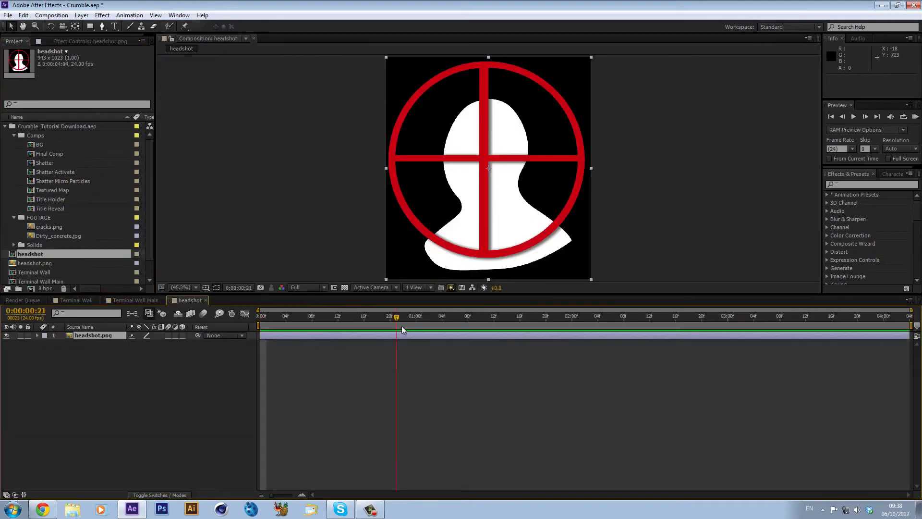
{"action": "left_click", "coordinate": [839, 184]}
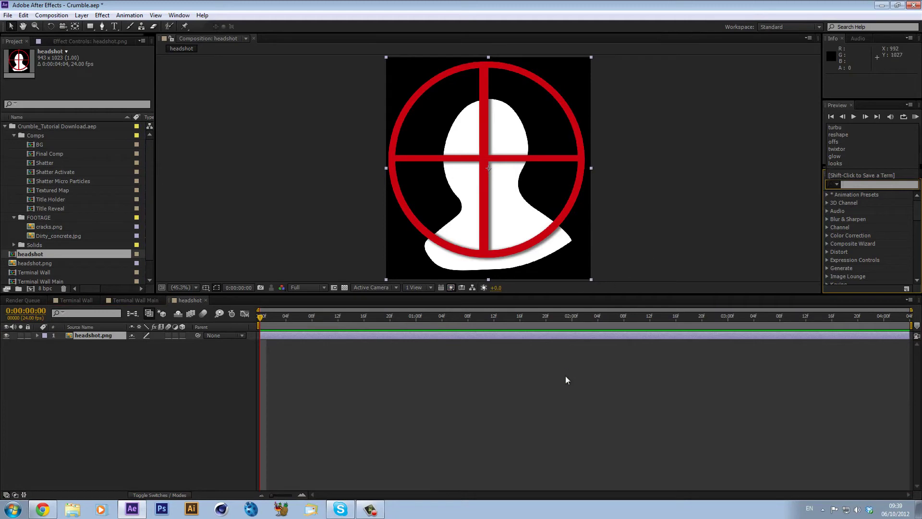
{"action": "left_click", "coordinate": [383, 424]}
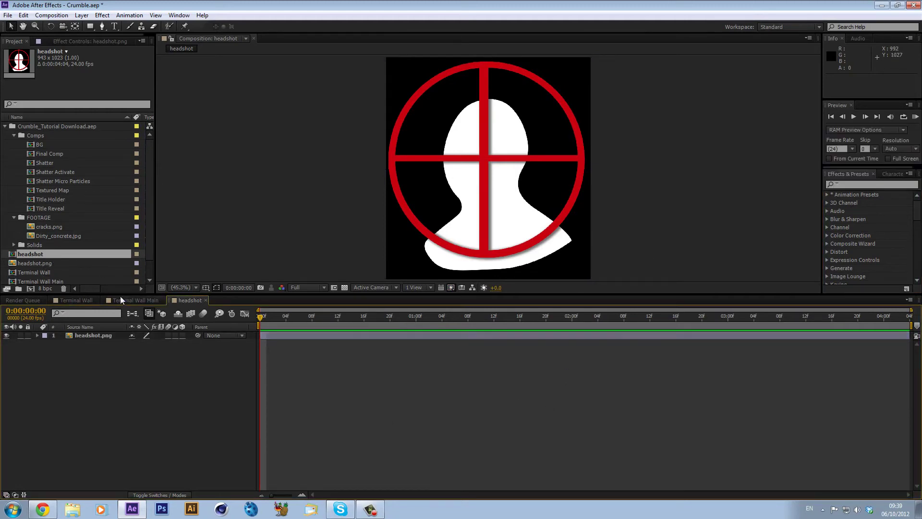
In Title Holder, delete Adjustment Layer 18 and the CHANGES text layer.
{"action": "double_click", "coordinate": [65, 199]}
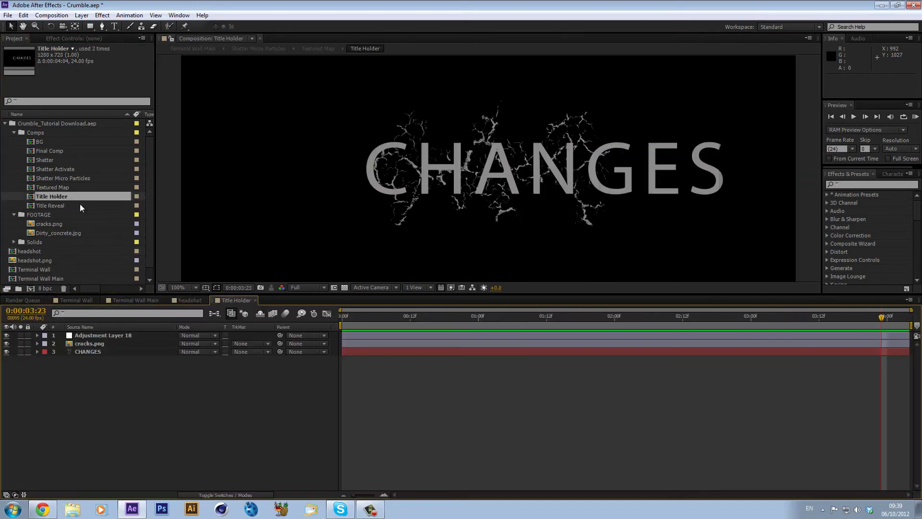
{"action": "left_click", "coordinate": [427, 316]}
{"action": "left_click", "coordinate": [96, 344]}
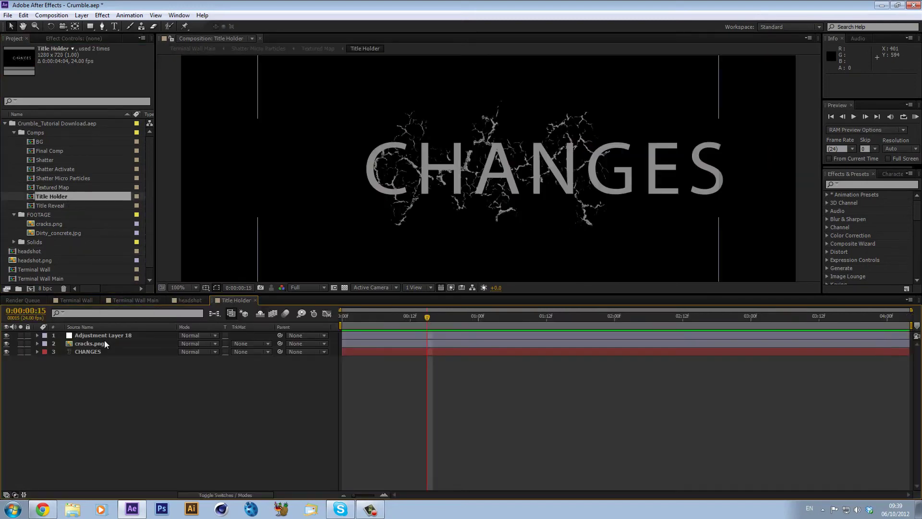
{"action": "left_click", "coordinate": [116, 335]}
{"action": "key", "text": "Delete"}
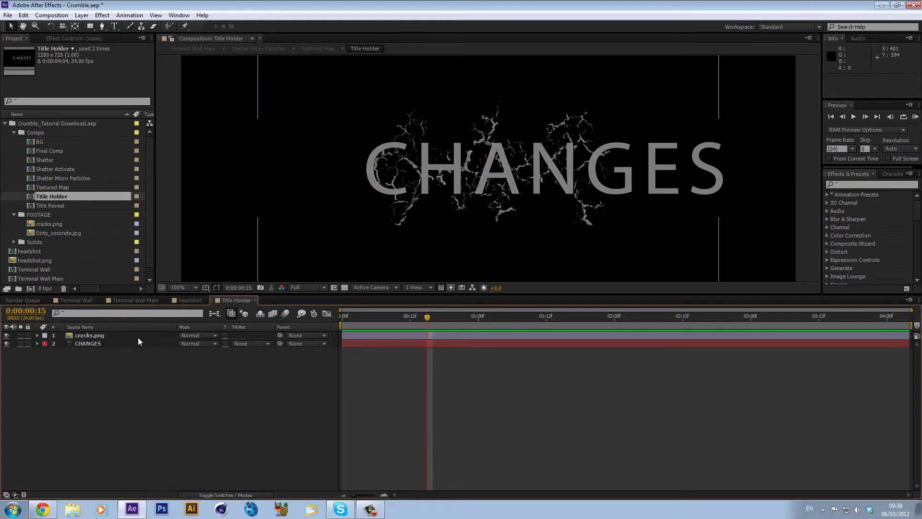
{"action": "left_click", "coordinate": [105, 343]}
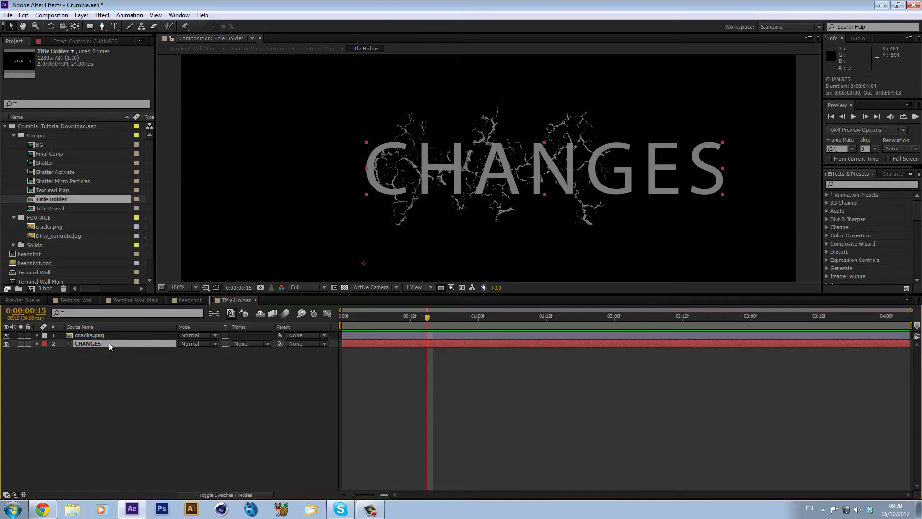
{"action": "key", "text": "Delete"}
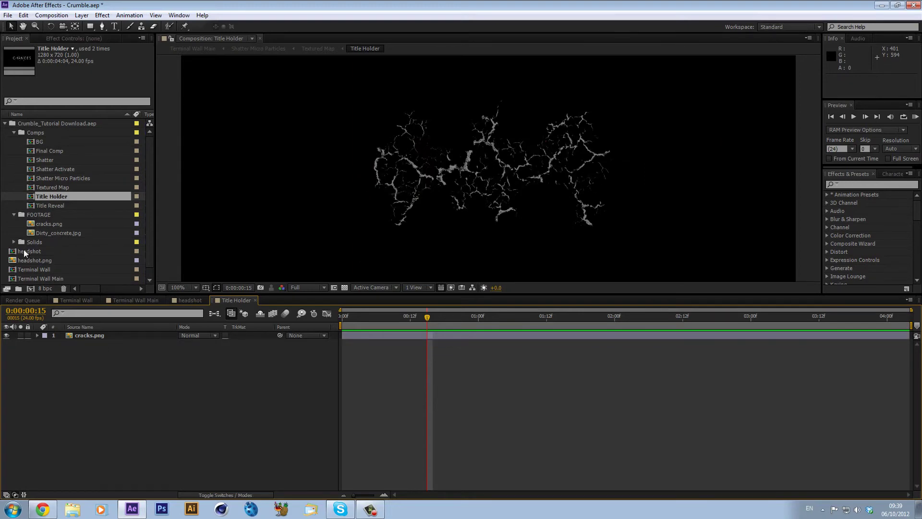
Place the headshot comp beneath cracks.png and scale it to 25%.
{"action": "left_click_drag", "start_coordinate": [24, 250], "coordinate": [114, 341]}
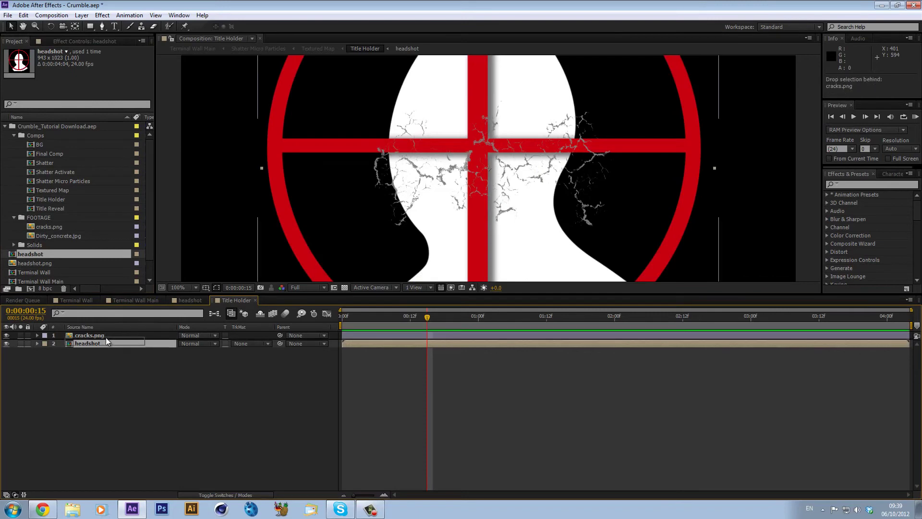
{"action": "key", "text": "alt+shift+s"}
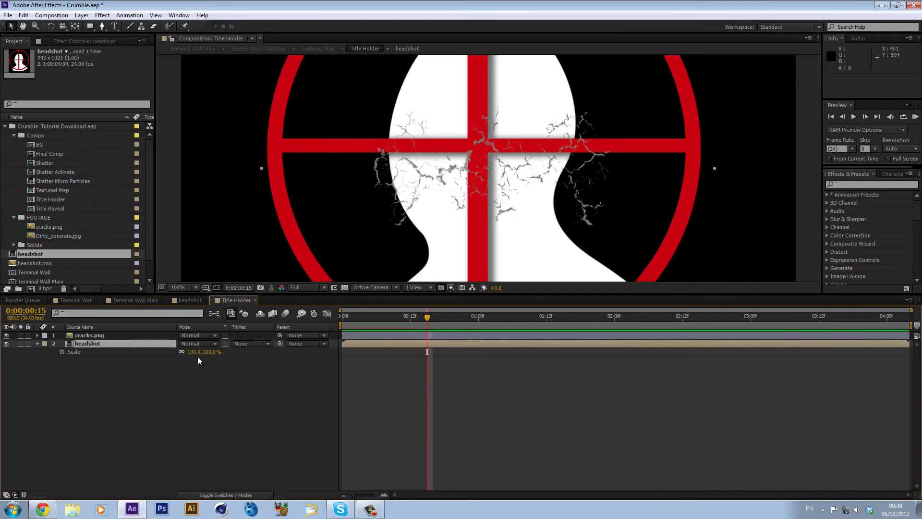
{"action": "left_click_drag", "start_coordinate": [198, 354], "coordinate": [169, 365]}
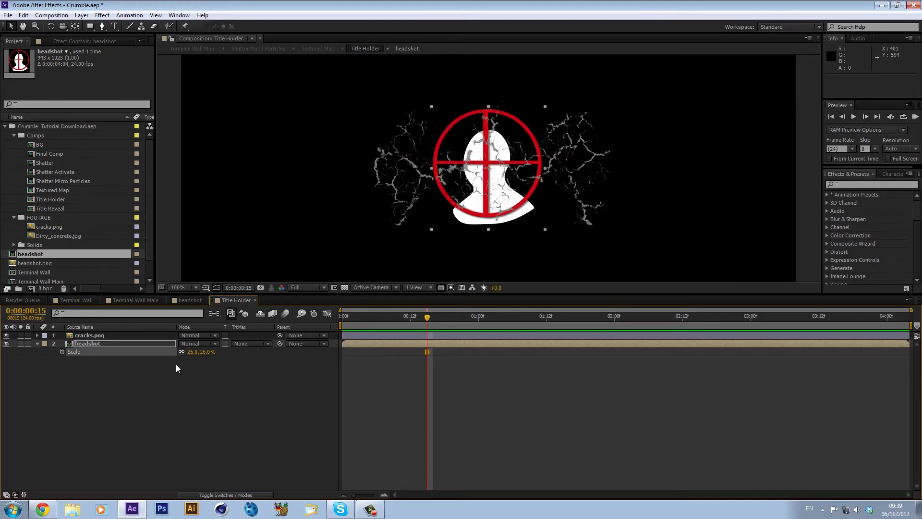
{"action": "left_click", "coordinate": [848, 215]}
Apply a Fill effect to the headshot layer using a grey sampled from the cracks.
{"action": "type", "text": "fill"}
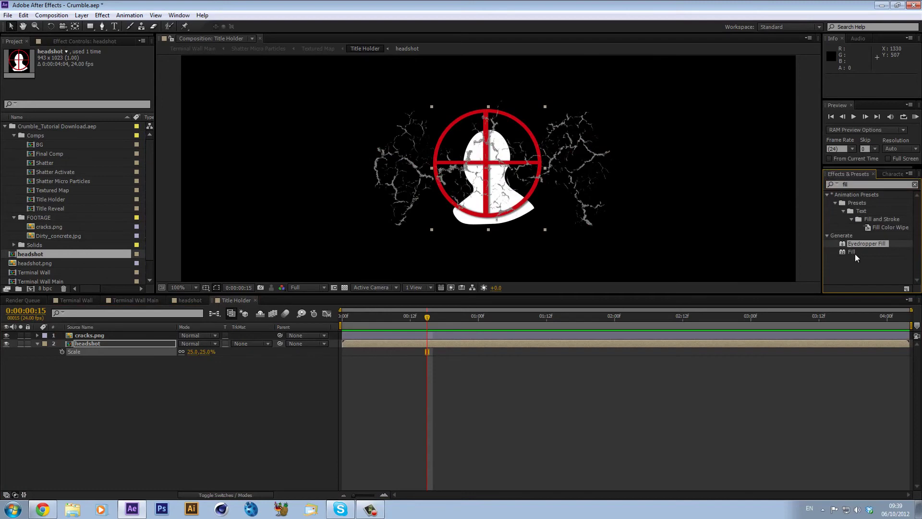
{"action": "left_click_drag", "start_coordinate": [853, 252], "coordinate": [790, 346]}
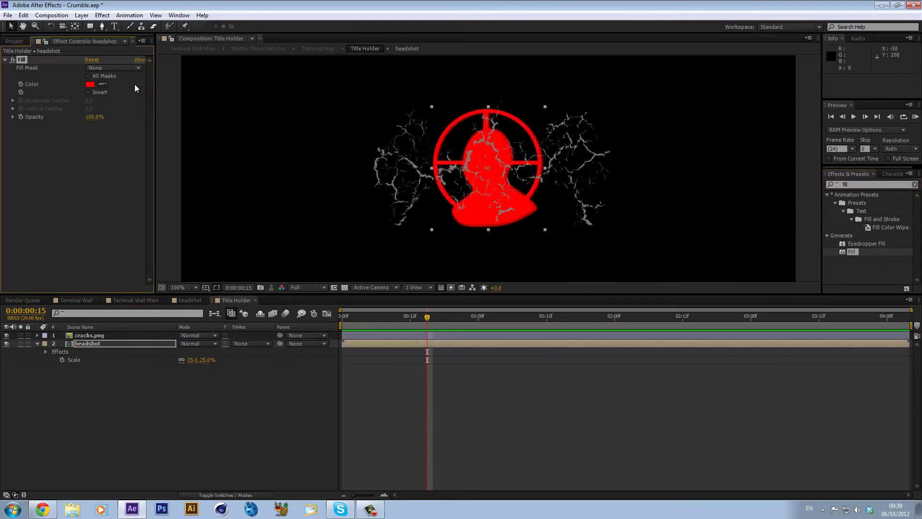
{"action": "left_click", "coordinate": [102, 84]}
{"action": "left_click", "coordinate": [416, 165]}
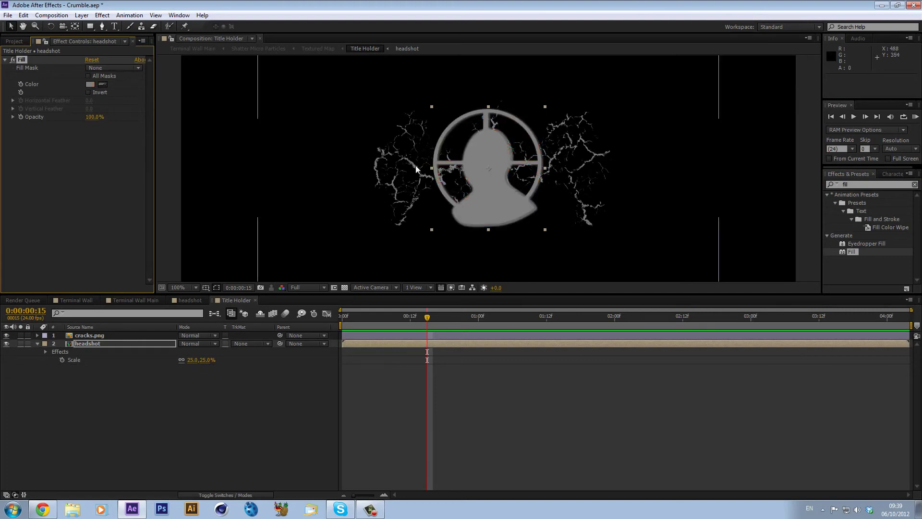
{"action": "left_click", "coordinate": [479, 416]}
{"action": "left_click", "coordinate": [167, 356]}
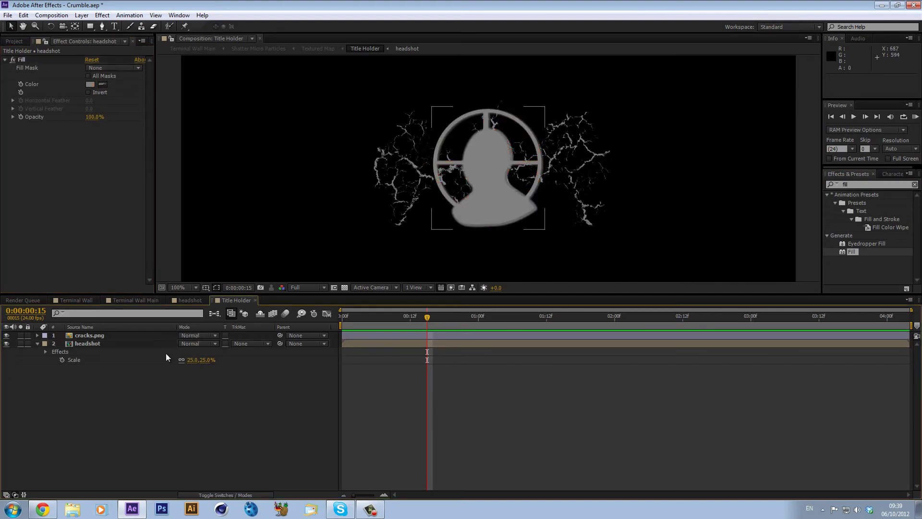
{"action": "left_click", "coordinate": [195, 368]}
Unlink the cracks.png scale and stretch it taller to 95 × 118%.
{"action": "left_click", "coordinate": [101, 333]}
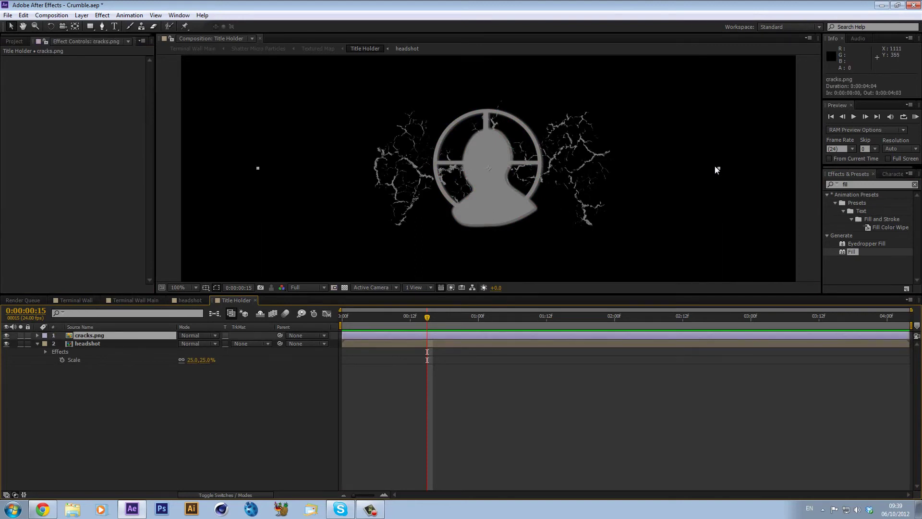
{"action": "key", "text": "ctrl+z"}
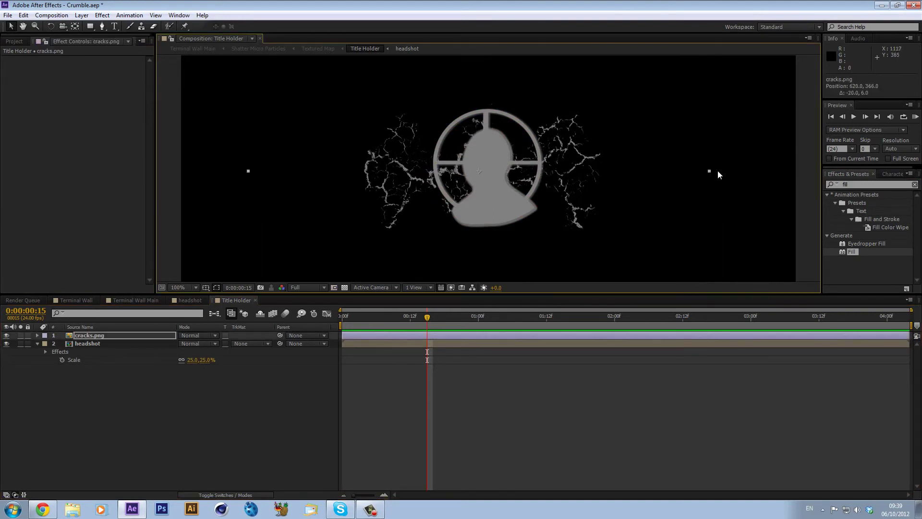
{"action": "key", "text": "s"}
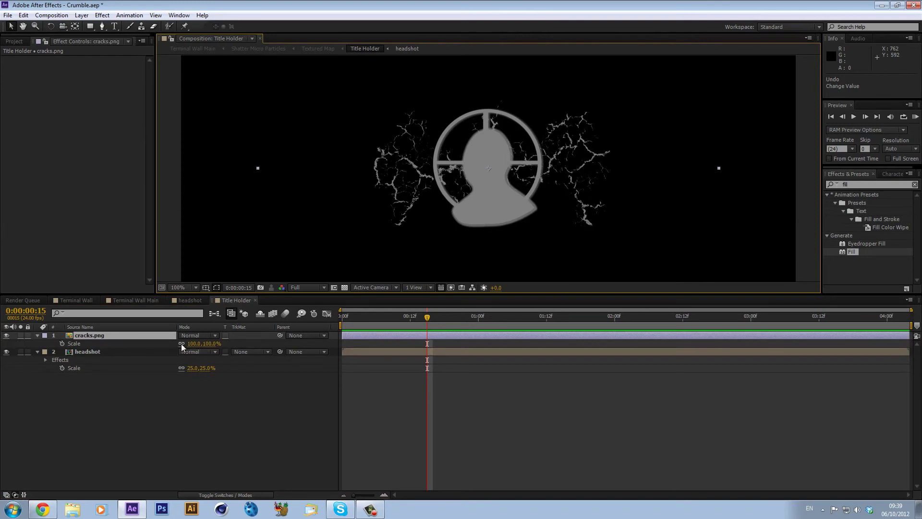
{"action": "left_click", "coordinate": [181, 344]}
{"action": "mouse_move", "coordinate": [207, 344]}
{"action": "left_mouse_down"}
{"action": "mouse_move", "coordinate": [230, 342]}
{"action": "mouse_move", "coordinate": [188, 351]}
{"action": "mouse_move", "coordinate": [209, 344]}
{"action": "left_mouse_up"}
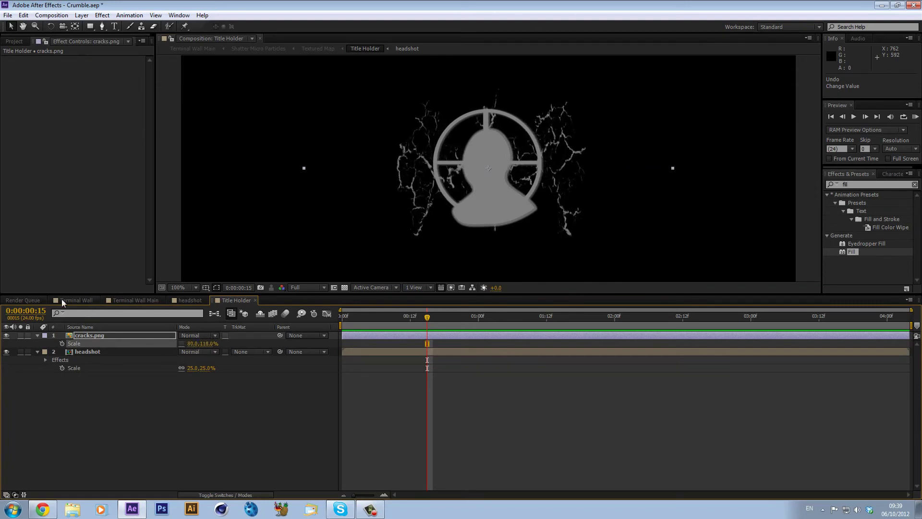
In Terminal Wall Main, scale the five Shatter and Title Reveal layers down to 72%.
{"action": "left_click", "coordinate": [139, 299]}
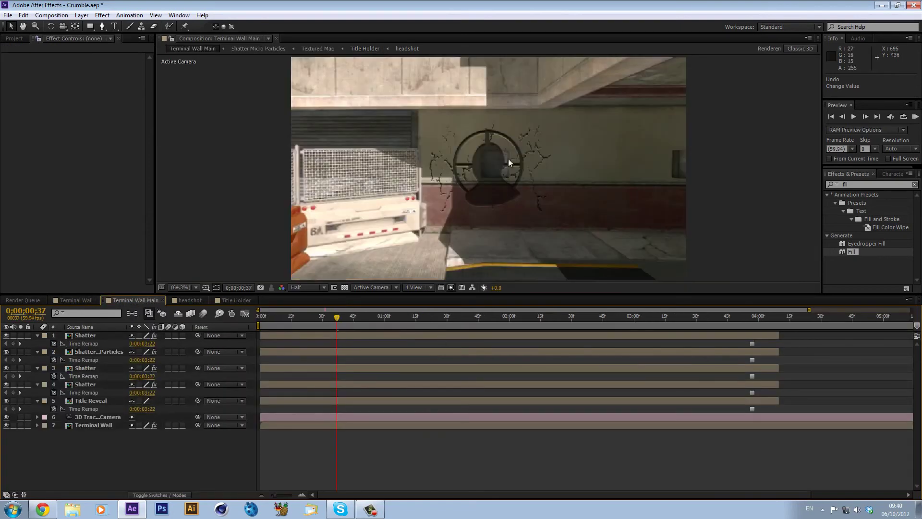
{"action": "left_click", "coordinate": [299, 336]}
{"action": "left_click", "coordinate": [345, 401], "text": "shift"}
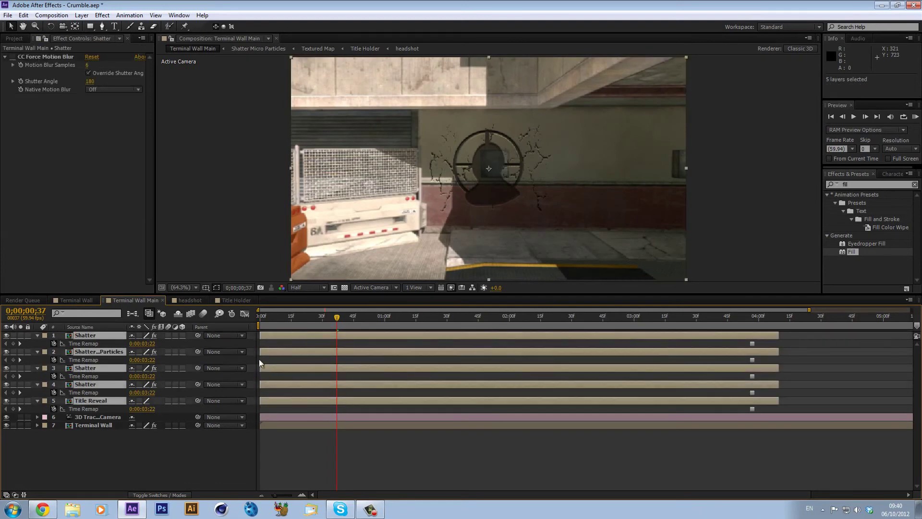
{"action": "key", "text": "s"}
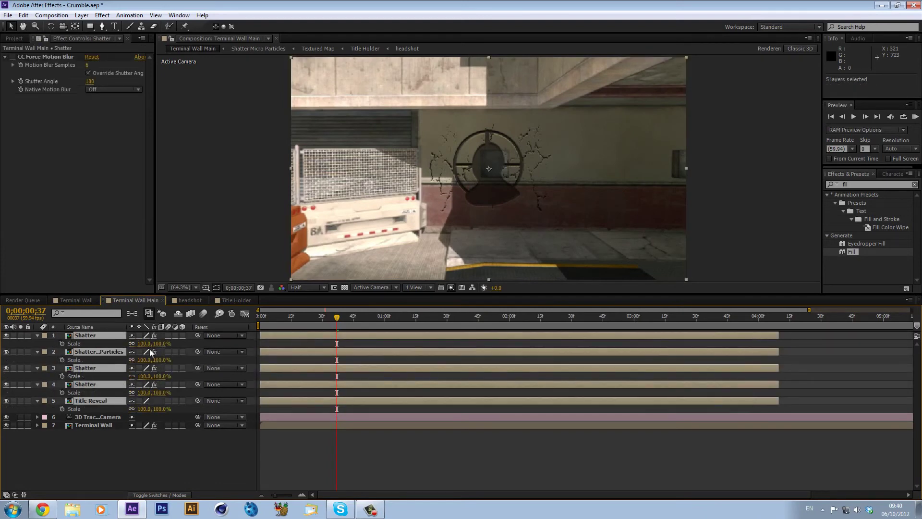
{"action": "left_click_drag", "start_coordinate": [142, 343], "coordinate": [128, 343]}
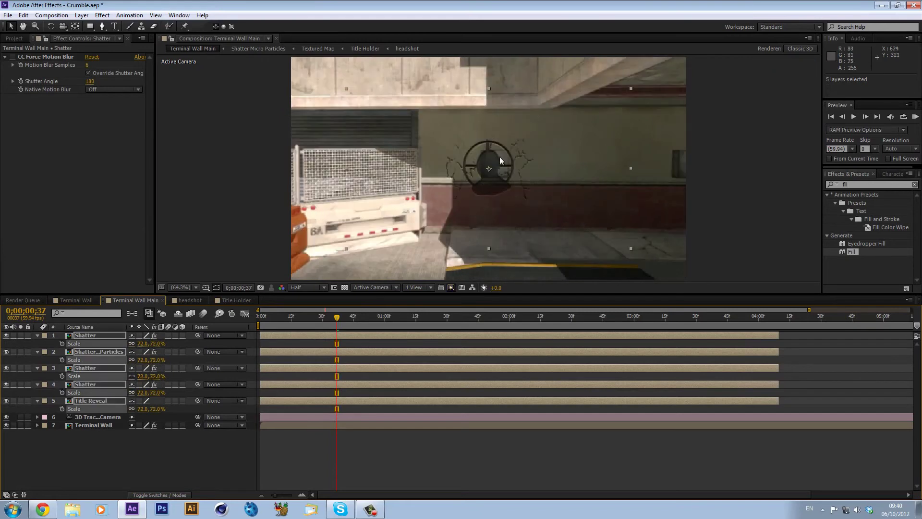
Nudge the crosshair slightly right and make layers 1–5 3D.
{"action": "left_click_drag", "start_coordinate": [503, 162], "coordinate": [512, 172]}
{"action": "left_click", "coordinate": [294, 417]}
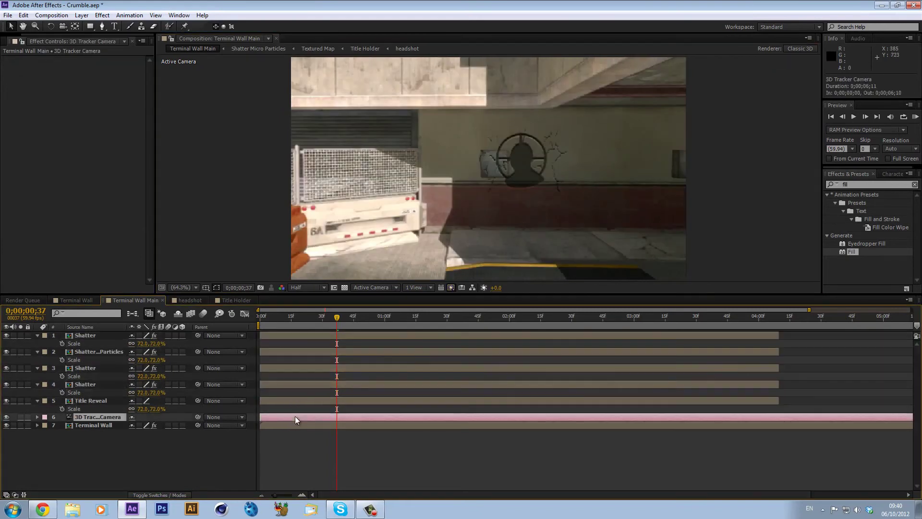
{"action": "left_click", "coordinate": [106, 335]}
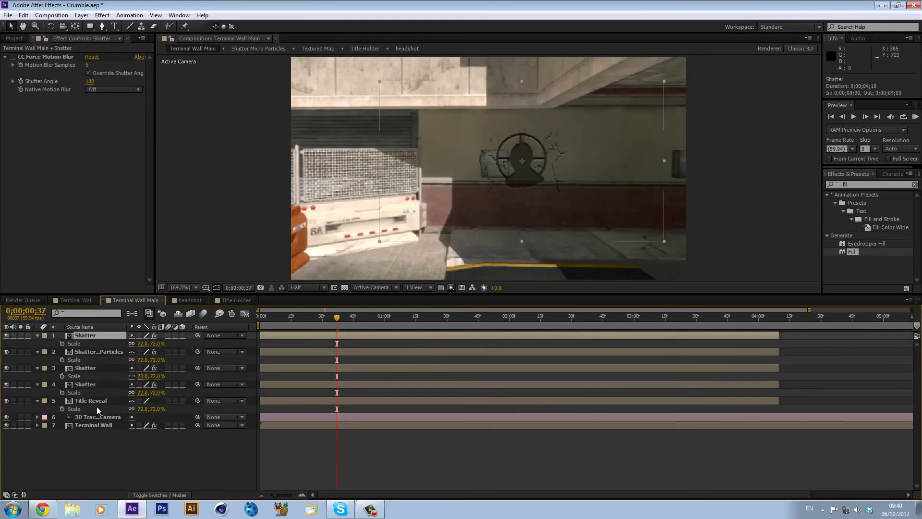
{"action": "left_click", "coordinate": [97, 403], "text": "shift"}
{"action": "left_click", "coordinate": [183, 335]}
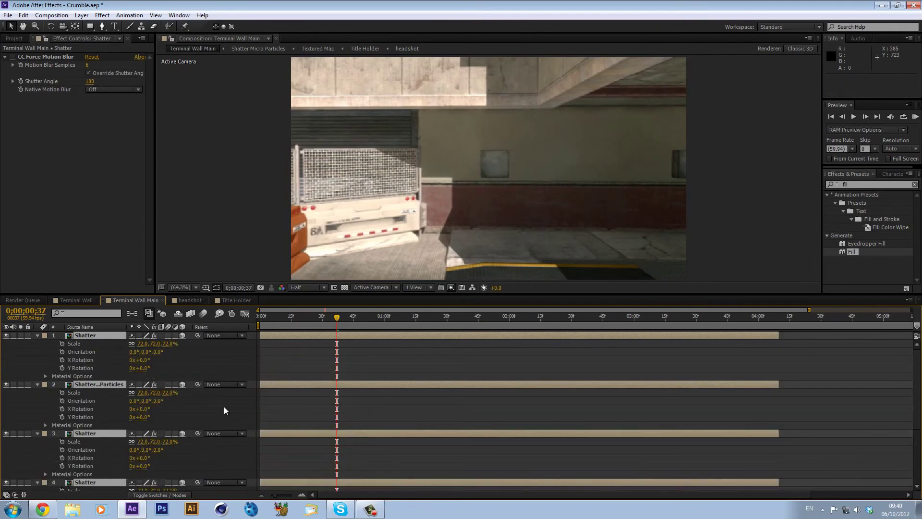
Push the Shatter layers far back in depth, checking at frames 2;48 and 1;29.
{"action": "scroll", "coordinate": [517, 181], "scroll_direction": "down", "scroll_amount": 3}
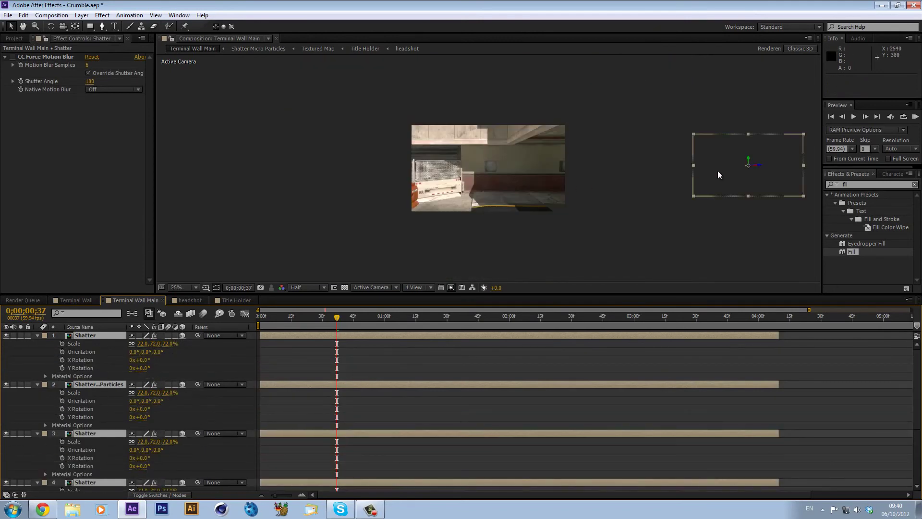
{"action": "left_click_drag", "start_coordinate": [566, 322], "coordinate": [609, 321]}
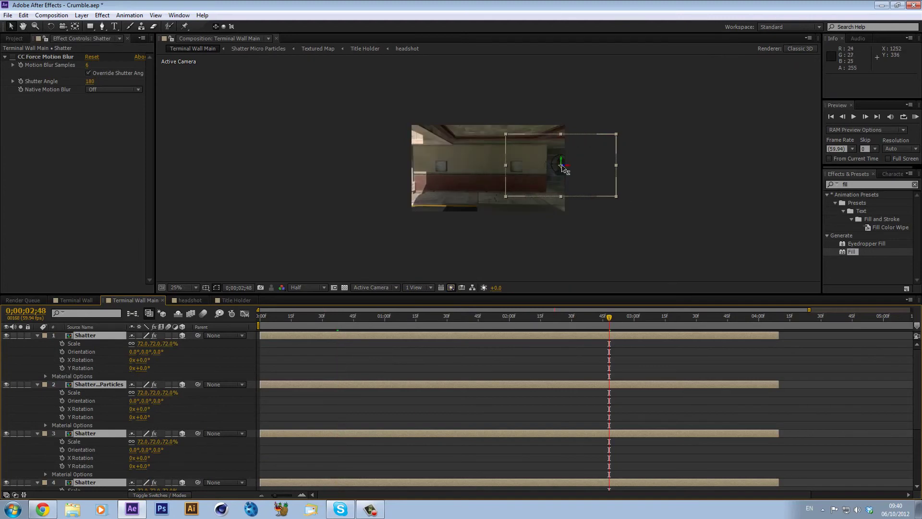
{"action": "left_click_drag", "start_coordinate": [558, 169], "coordinate": [67, 216]}
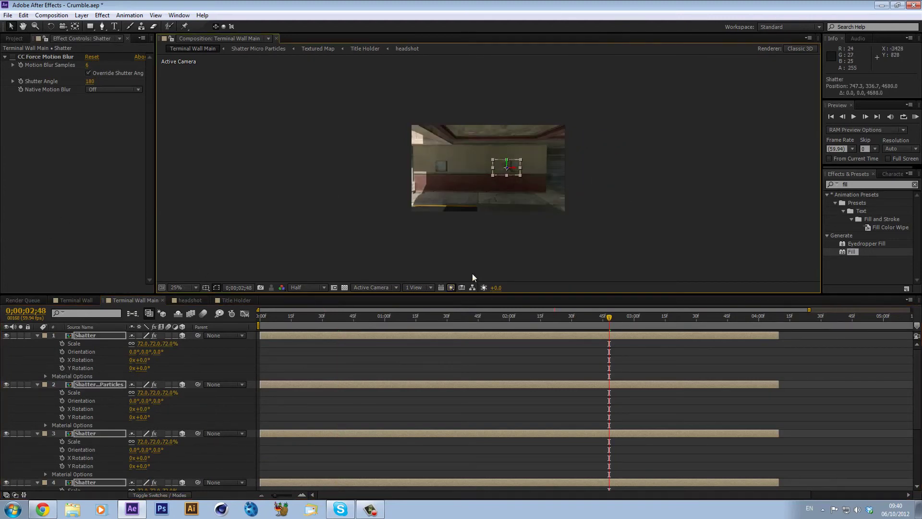
{"action": "left_click", "coordinate": [189, 288]}
{"action": "left_click", "coordinate": [213, 315]}
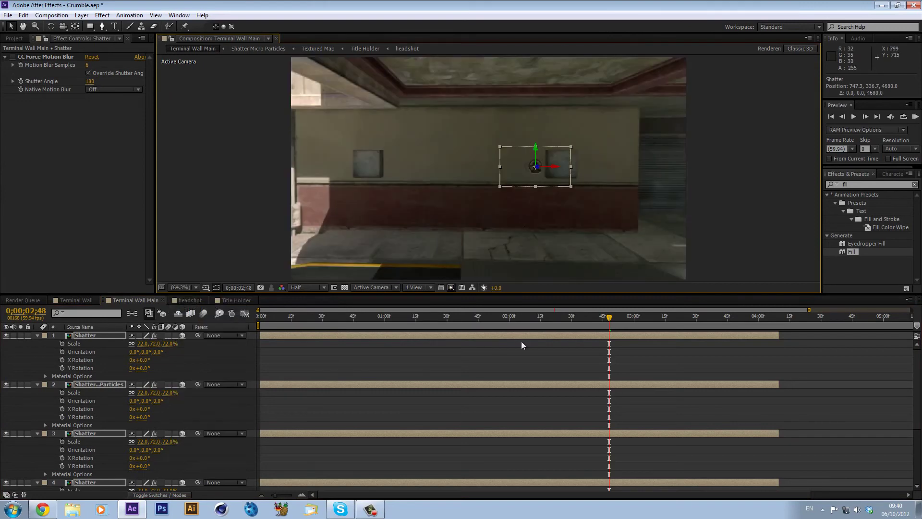
{"action": "left_click_drag", "start_coordinate": [466, 323], "coordinate": [367, 321]}
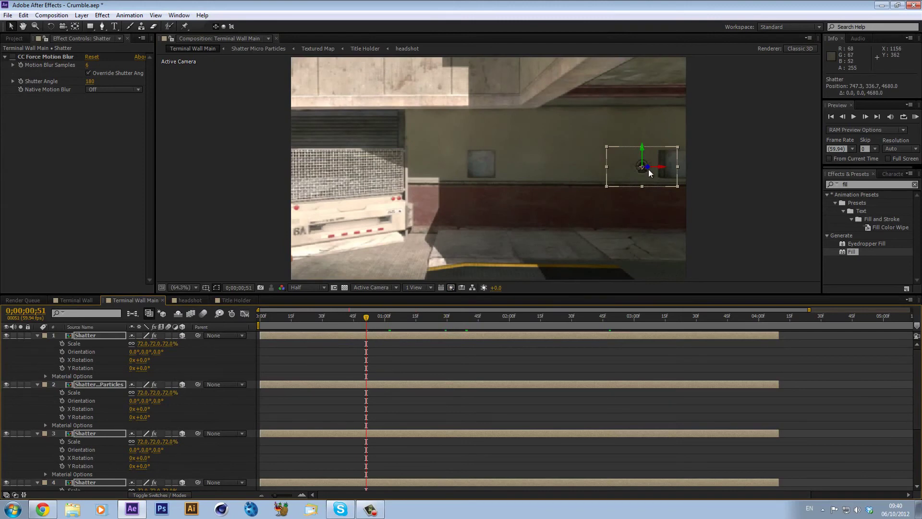
{"action": "left_click_drag", "start_coordinate": [648, 168], "coordinate": [115, 356]}
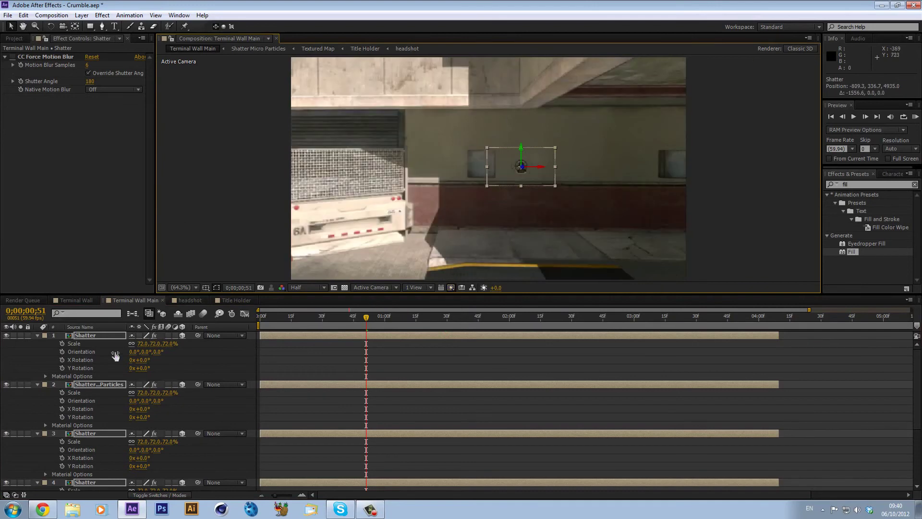
Scale the logo layers up to about 217% and raise them higher on the wall.
{"action": "key", "text": "s"}
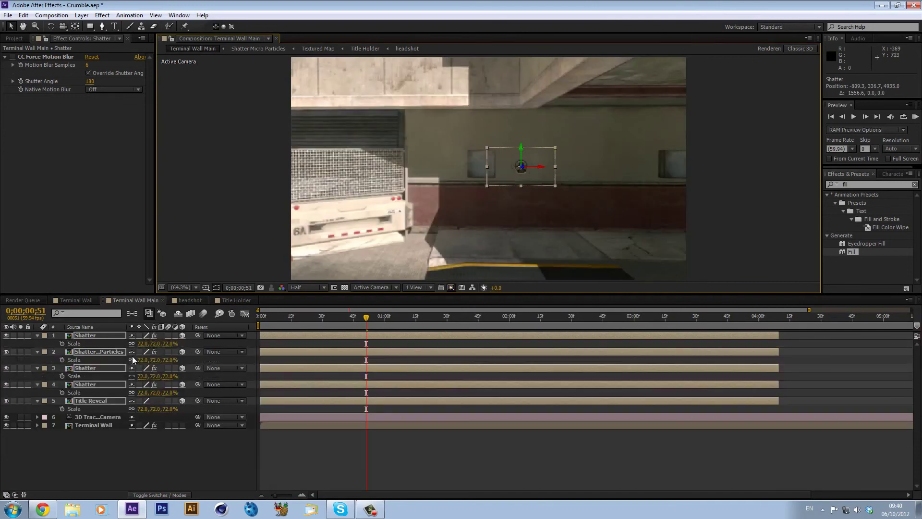
{"action": "left_click_drag", "start_coordinate": [145, 344], "coordinate": [181, 317]}
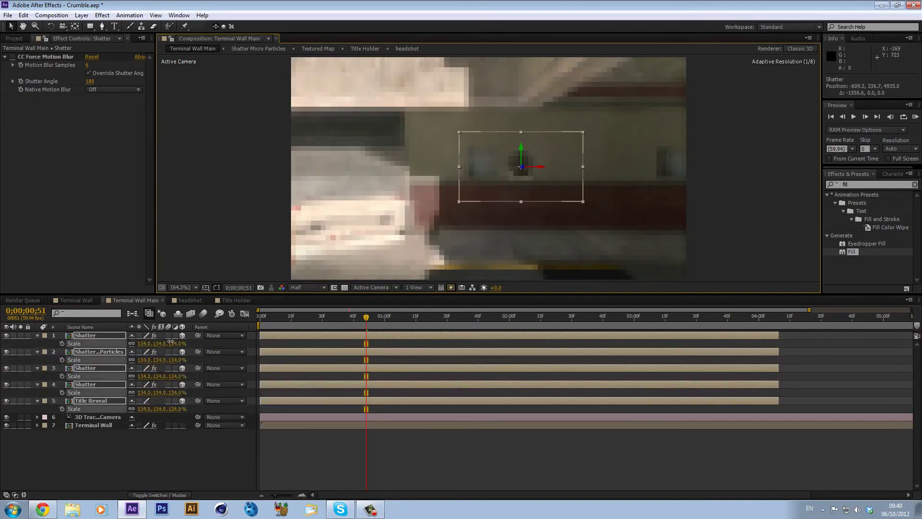
{"action": "left_click_drag", "start_coordinate": [143, 343], "coordinate": [181, 333]}
{"action": "left_click_drag", "start_coordinate": [523, 140], "coordinate": [526, 123]}
{"action": "left_click_drag", "start_coordinate": [536, 158], "coordinate": [582, 158]}
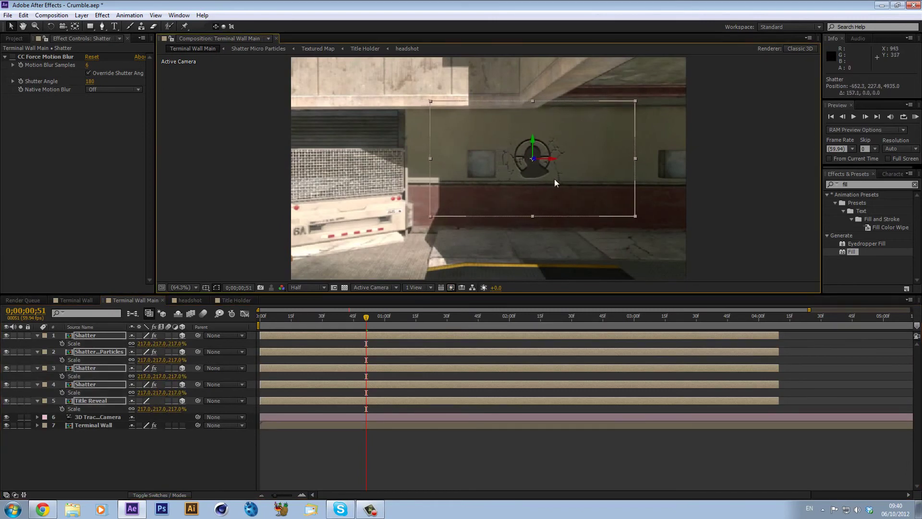
Set the logo scale to exactly 200% and nudge the logos slightly left and up.
{"action": "left_click_drag", "start_coordinate": [144, 343], "coordinate": [138, 344]}
{"action": "left_click", "coordinate": [144, 343]}
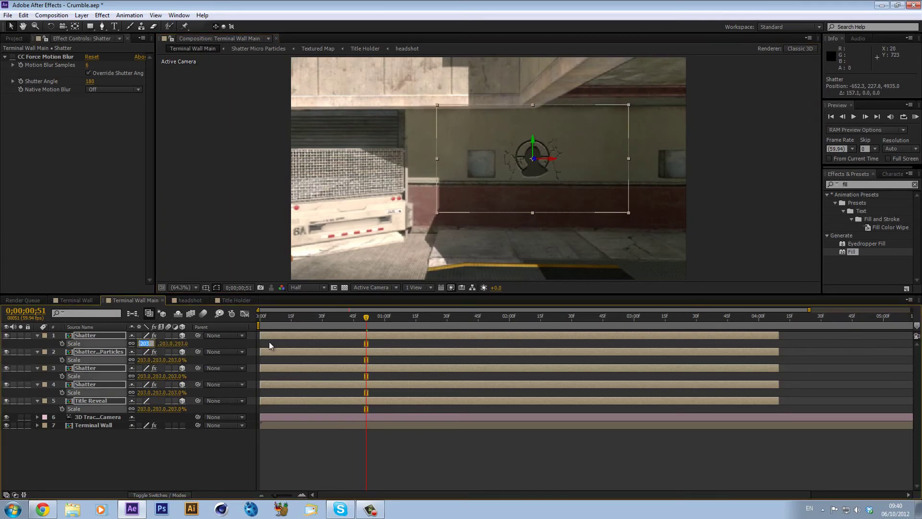
{"action": "type", "text": "200"}
{"action": "key", "text": "Return"}
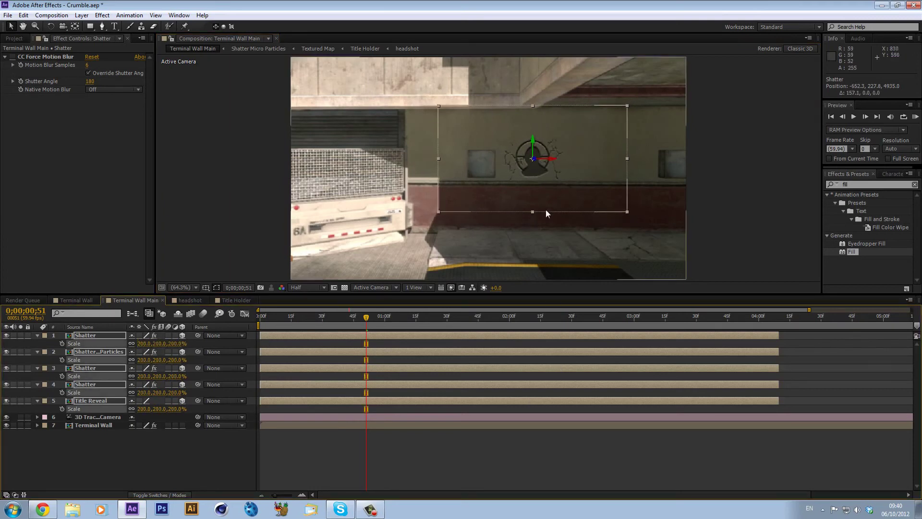
{"action": "left_click_drag", "start_coordinate": [556, 163], "coordinate": [554, 162]}
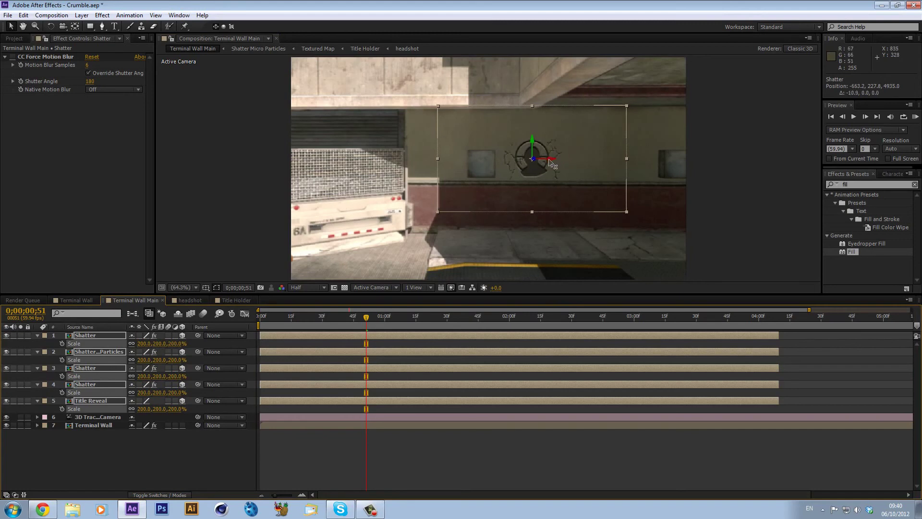
{"action": "left_click", "coordinate": [333, 363]}
{"action": "key", "text": "Up"}
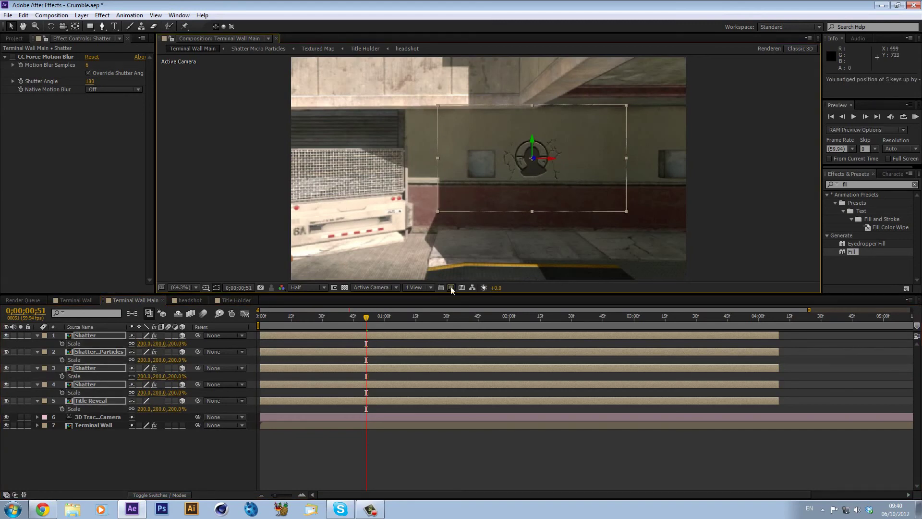
Duplicate the logo layers twice, sliding each copy further right along Position X.
{"action": "left_click", "coordinate": [451, 287]}
{"action": "key", "text": "ctrl+d"}
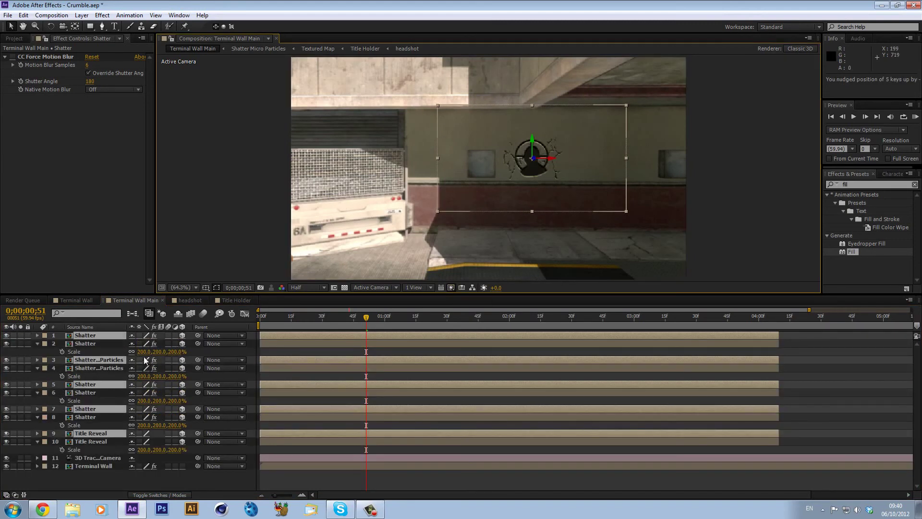
{"action": "key", "text": "p"}
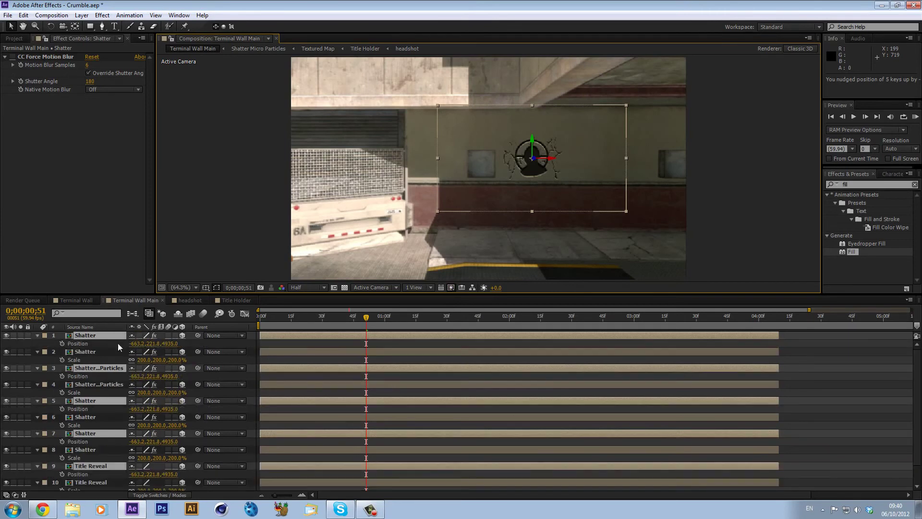
{"action": "left_click_drag", "start_coordinate": [136, 343], "coordinate": [494, 356]}
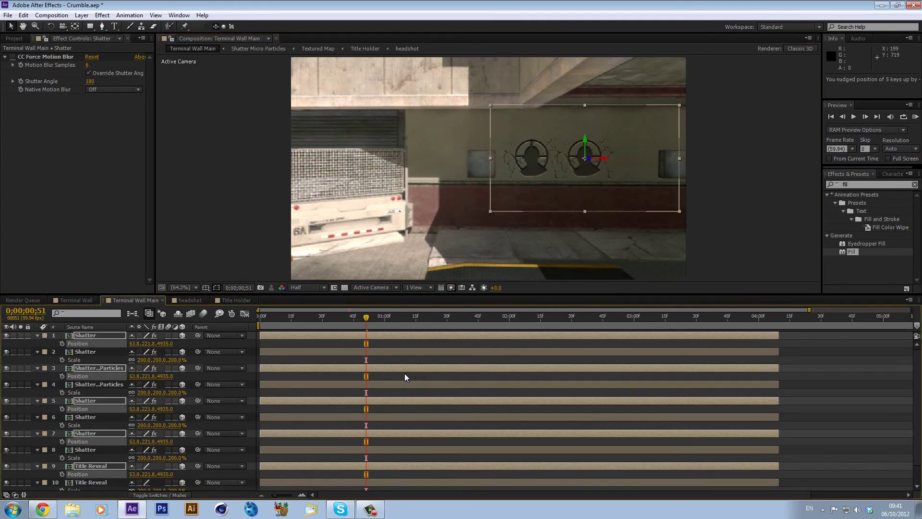
{"action": "key", "text": "ctrl+d"}
{"action": "key", "text": "p"}
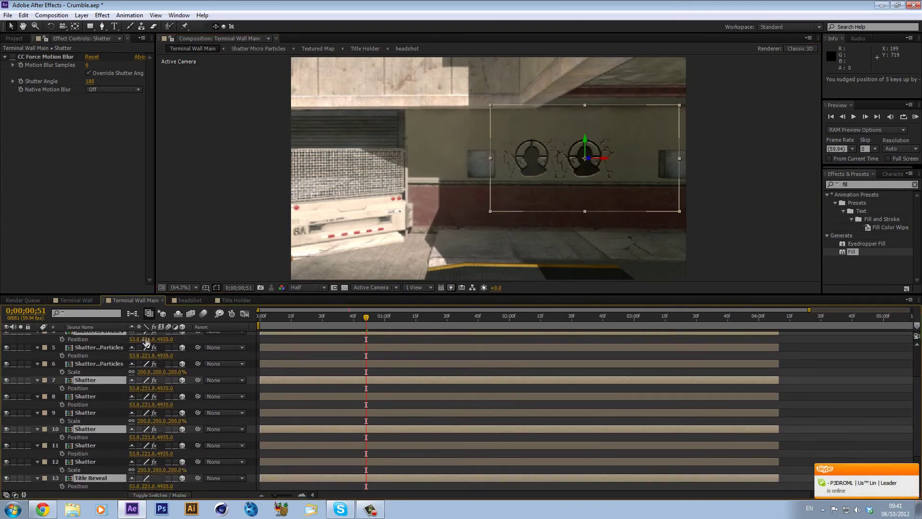
{"action": "left_click_drag", "start_coordinate": [134, 344], "coordinate": [434, 353]}
Check frames 2;30, 2;53 and 3;33 to confirm the three logos track the wall.
{"action": "left_click", "coordinate": [863, 400]}
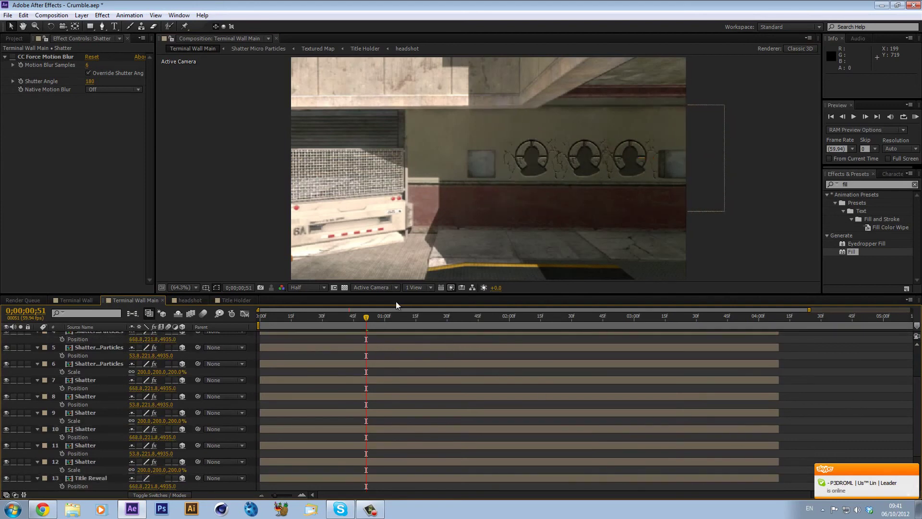
{"action": "left_click", "coordinate": [495, 326]}
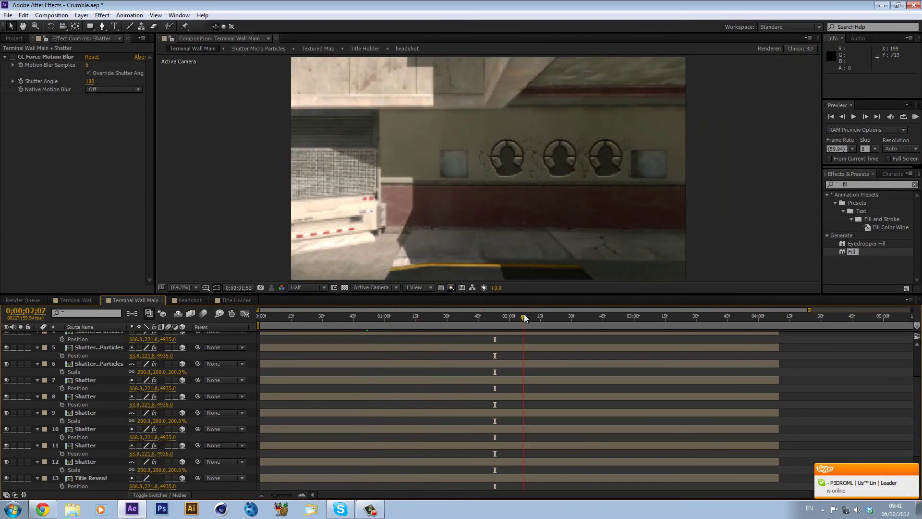
{"action": "left_click", "coordinate": [524, 314]}
{"action": "left_click", "coordinate": [571, 314]}
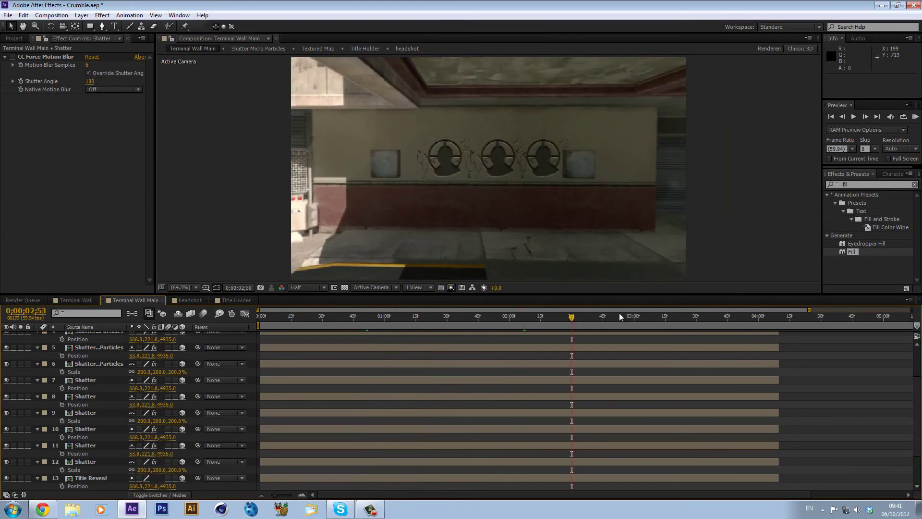
{"action": "left_click", "coordinate": [618, 312]}
{"action": "left_click", "coordinate": [703, 316]}
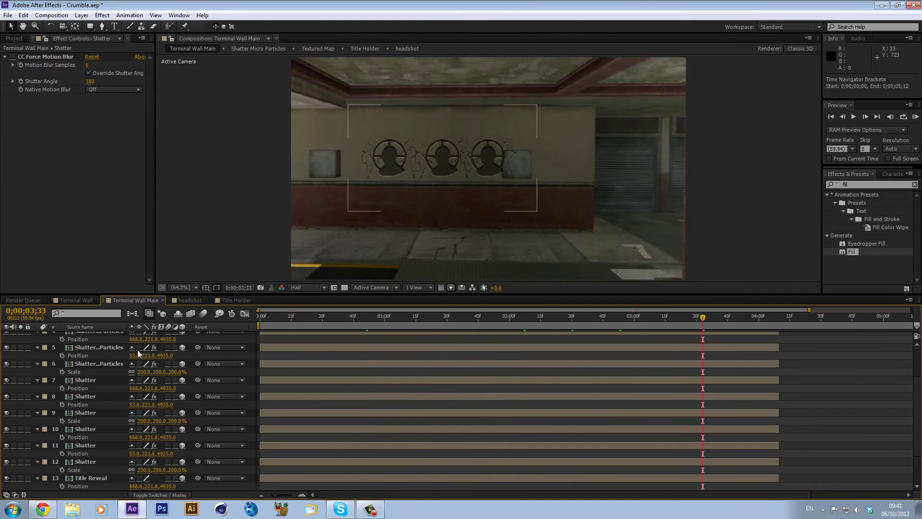
{"action": "scroll", "coordinate": [113, 359], "scroll_direction": "up", "scroll_amount": 3}
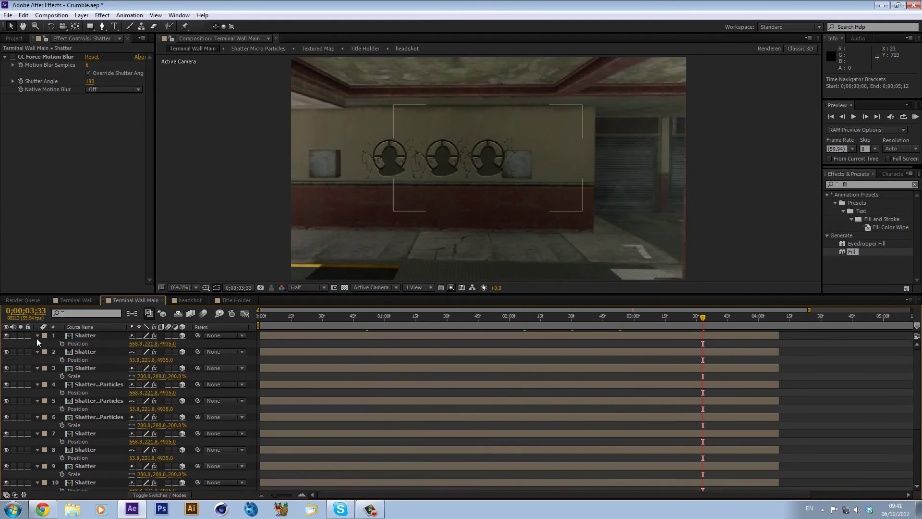
{"action": "key", "text": "ctrl+a"}
Select only the logo layers, excluding camera and Terminal Wall, then push them deeper and left.
{"action": "scroll", "coordinate": [90, 404], "scroll_direction": "down", "scroll_amount": 6}
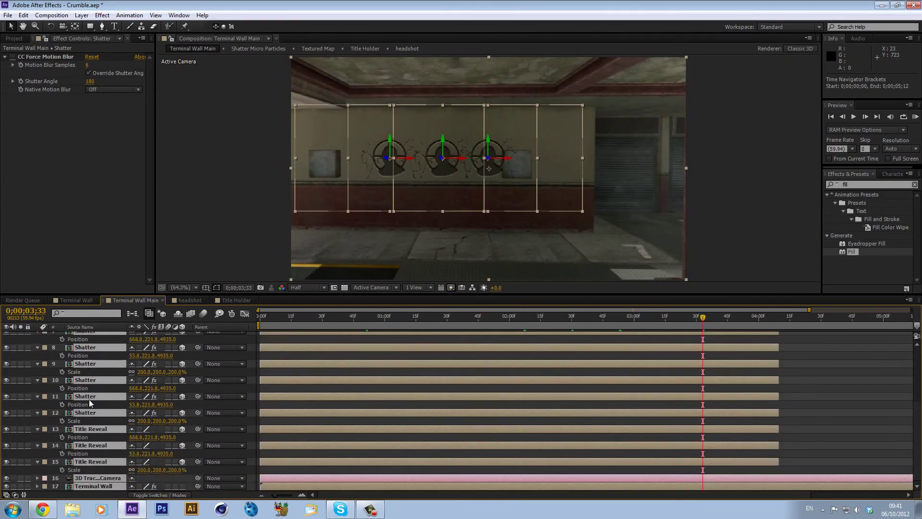
{"action": "left_click", "coordinate": [91, 478], "text": "ctrl"}
{"action": "left_click", "coordinate": [98, 486], "text": "ctrl"}
{"action": "key", "text": "u"}
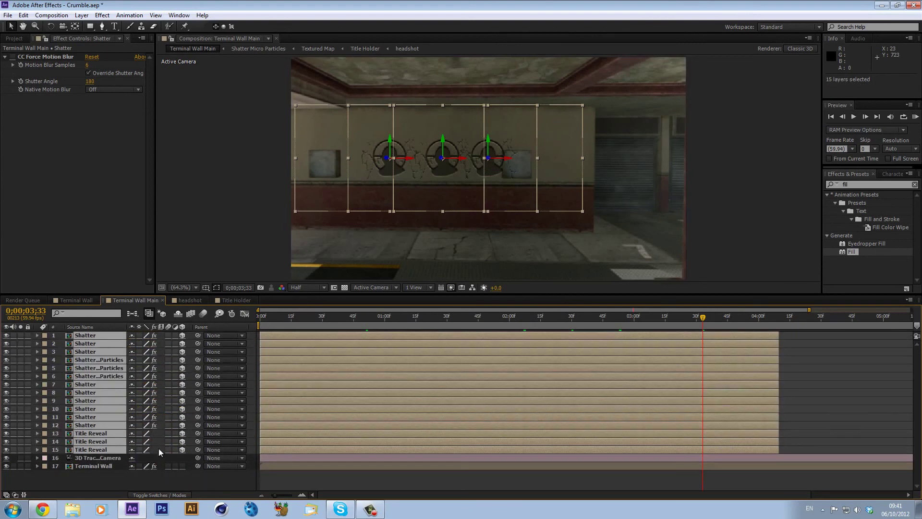
{"action": "left_click_drag", "start_coordinate": [389, 161], "coordinate": [690, 261]}
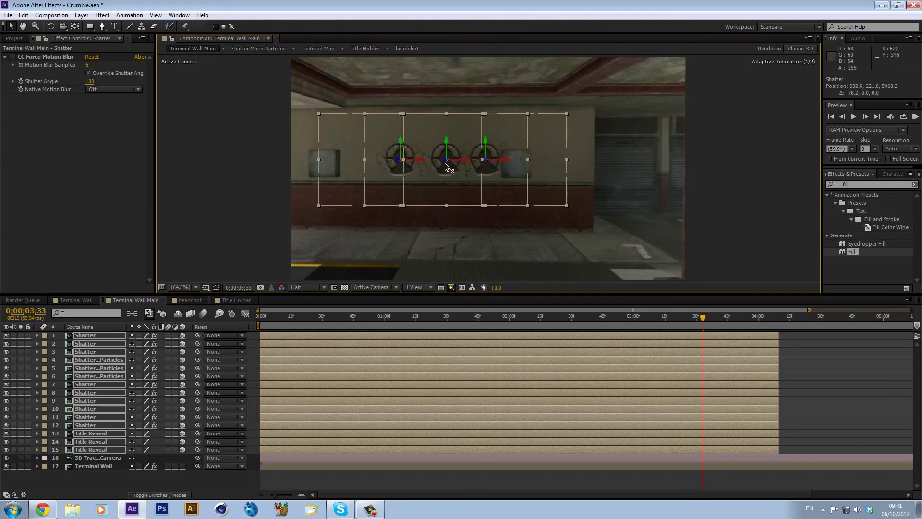
{"action": "left_click_drag", "start_coordinate": [507, 161], "coordinate": [484, 161]}
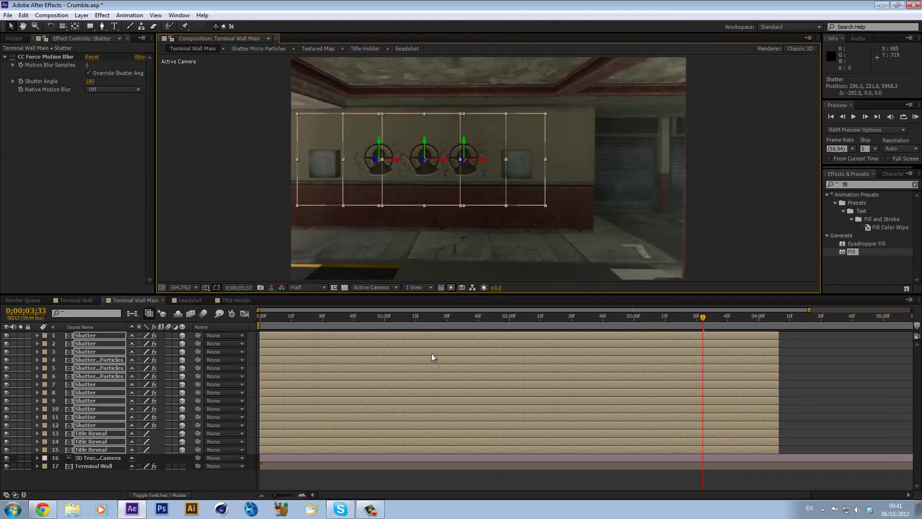
Refine the logos' depth and sideways offset at frames 2;09 and 2;38, then review at 1;39.
{"action": "left_click_drag", "start_coordinate": [451, 319], "coordinate": [493, 321]}
{"action": "left_click", "coordinate": [526, 327]}
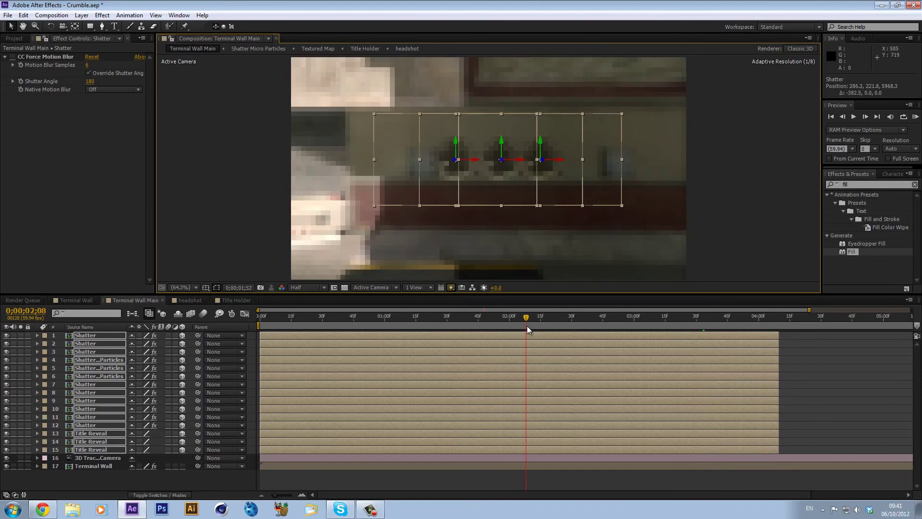
{"action": "left_click_drag", "start_coordinate": [493, 163], "coordinate": [2, 294]}
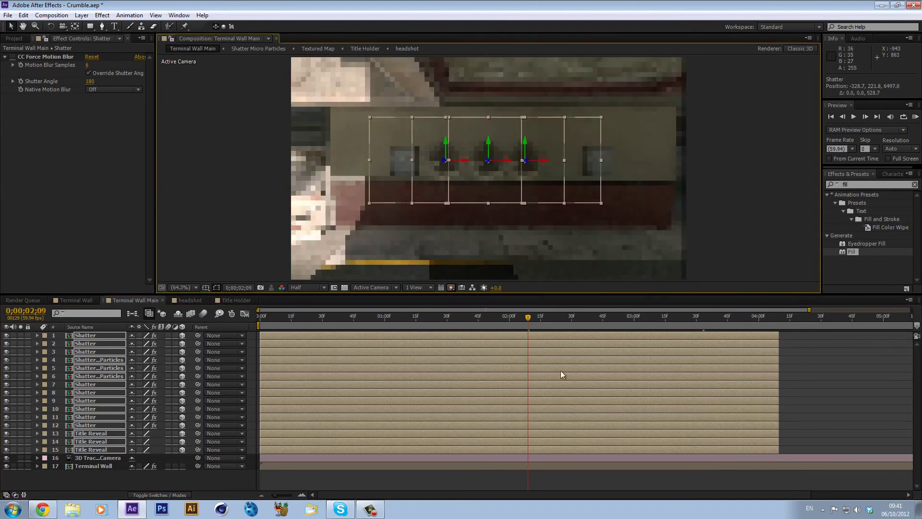
{"action": "left_click", "coordinate": [589, 318]}
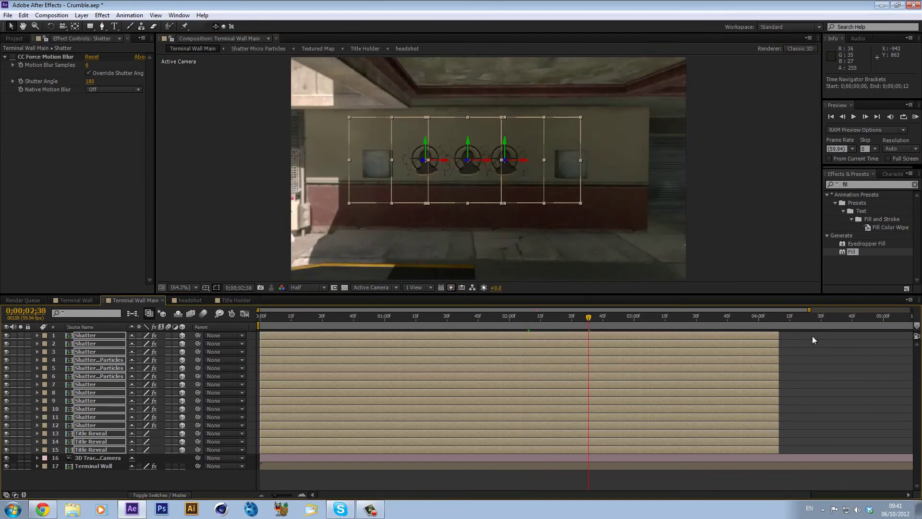
{"action": "left_click_drag", "start_coordinate": [525, 164], "coordinate": [537, 160]}
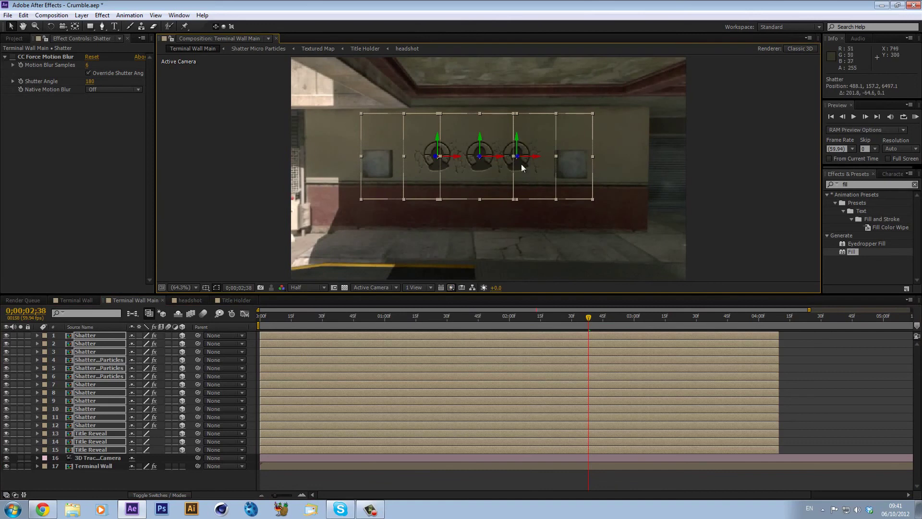
{"action": "left_click", "coordinate": [859, 361]}
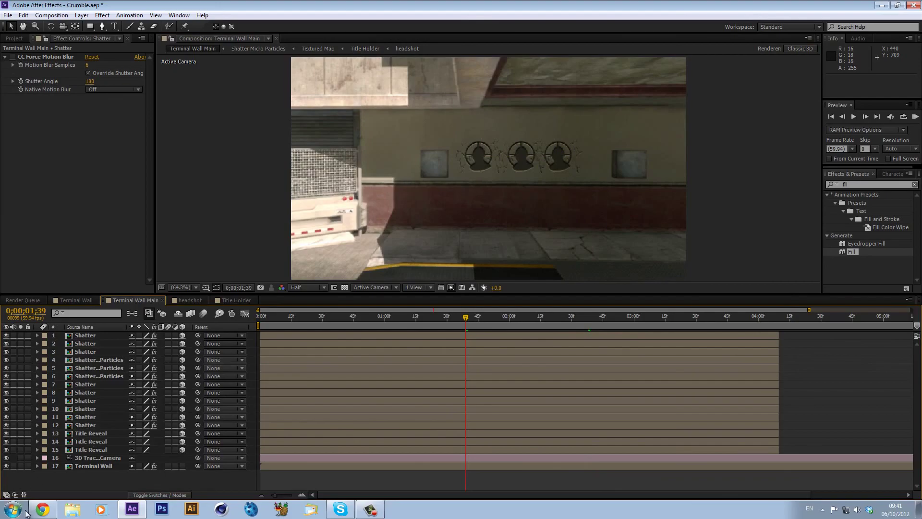
Show the finished Baker video on YouTube in Chrome with the three crosshair logos.
{"action": "left_click", "coordinate": [43, 509]}
{"action": "left_click", "coordinate": [46, 6]}
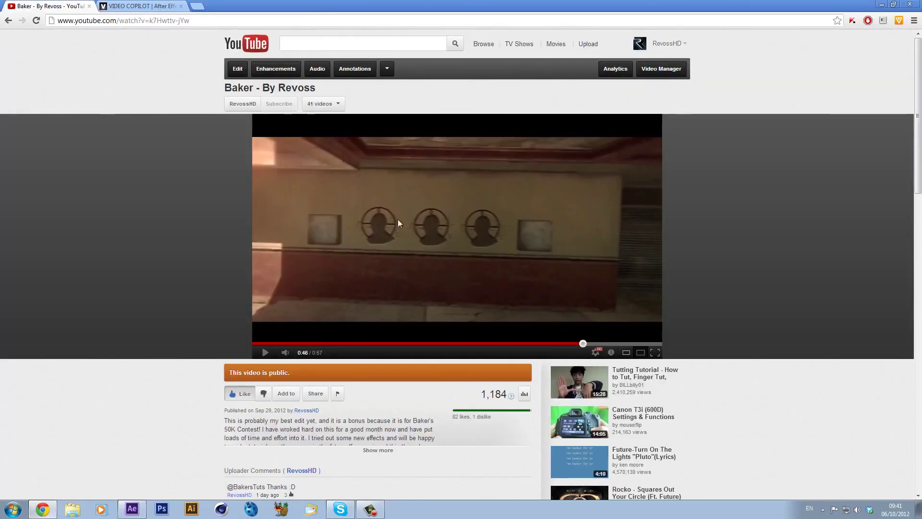
{"action": "scroll", "coordinate": [348, 313], "scroll_direction": "down", "scroll_amount": 7}
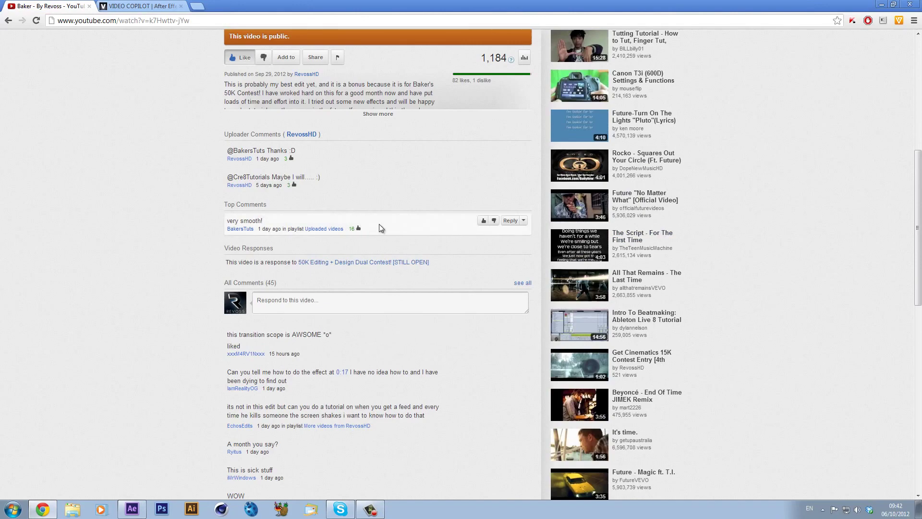
{"action": "scroll", "coordinate": [435, 295], "scroll_direction": "up", "scroll_amount": 7}
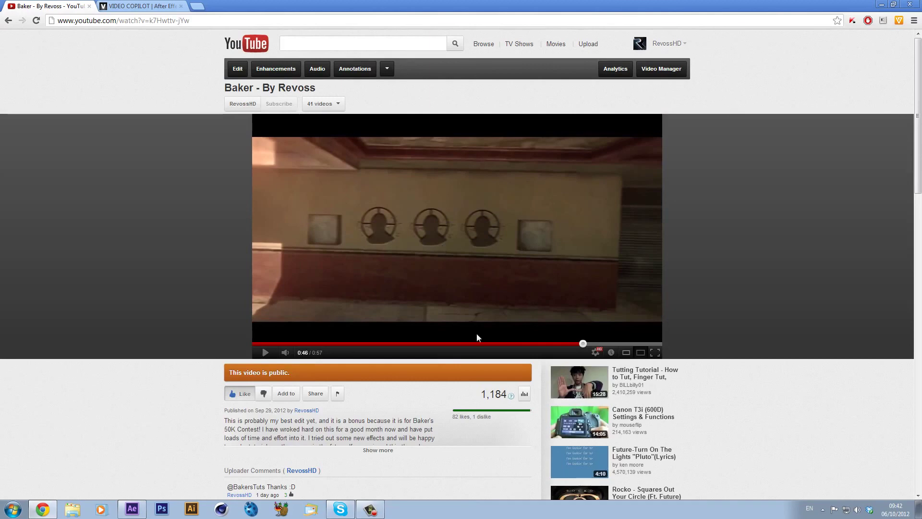
{"action": "left_click", "coordinate": [370, 509]}
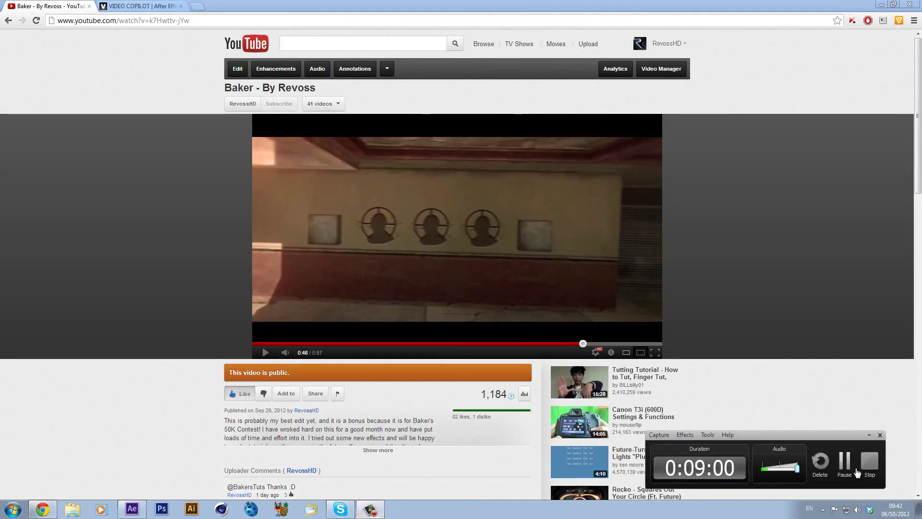